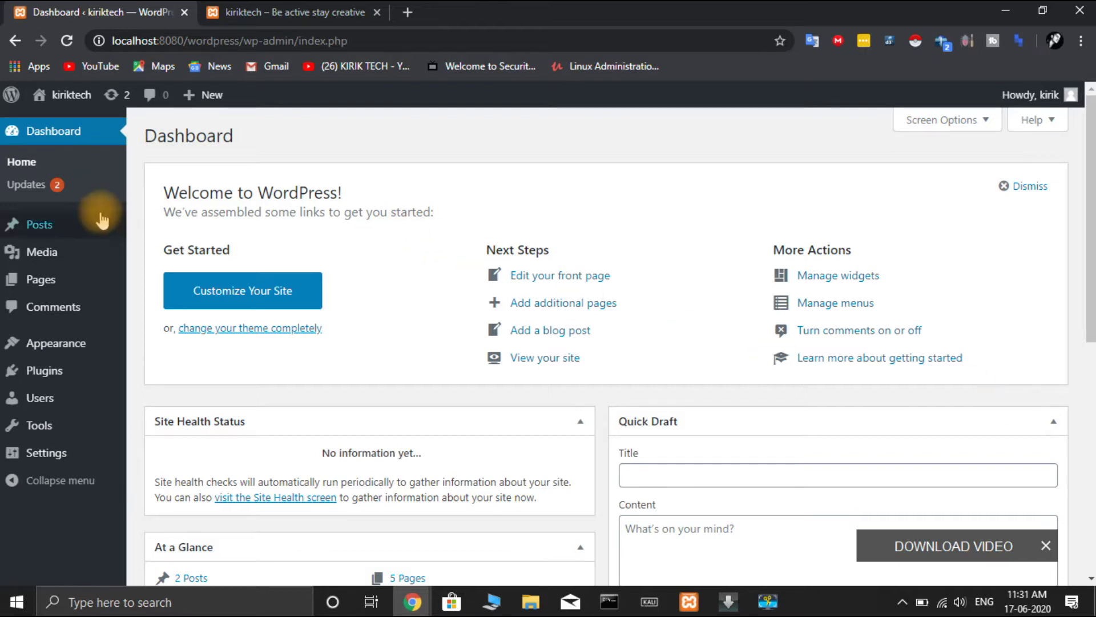
- Open the site Customizer from Appearance > Customize and browse its panel list
{"action": "mouse_move", "coordinate": [60, 267]}
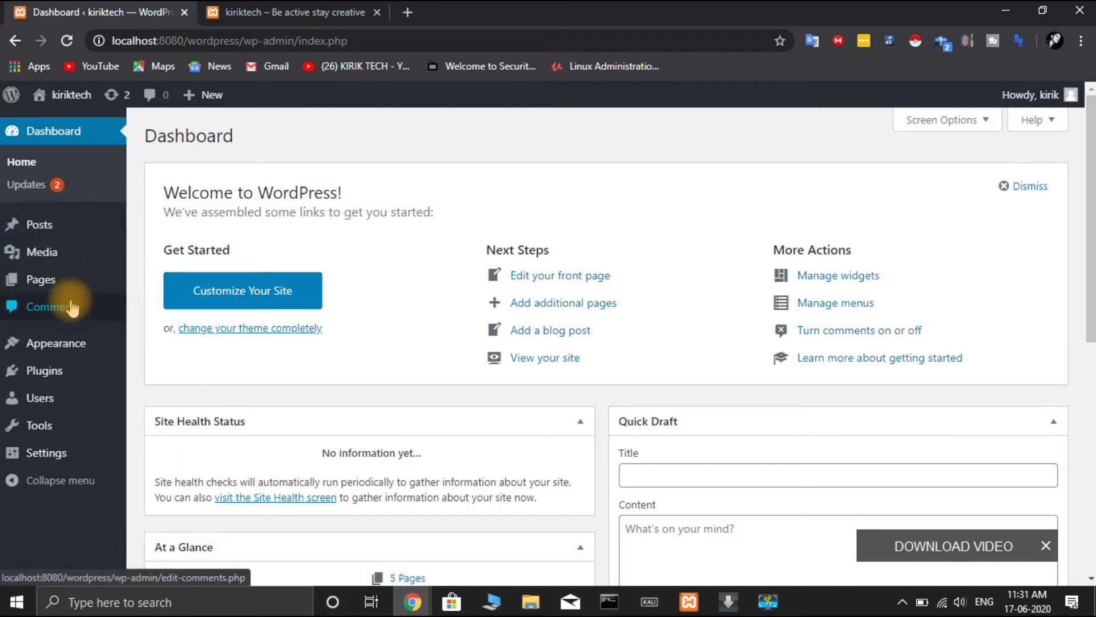
{"action": "mouse_move", "coordinate": [66, 349]}
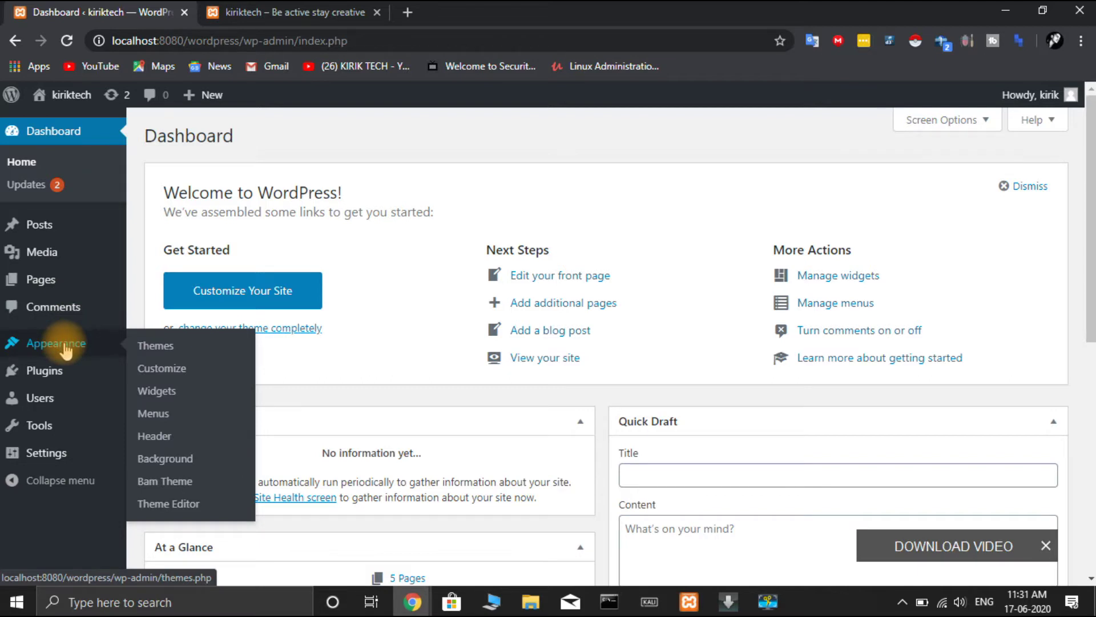
{"action": "left_click", "coordinate": [148, 371]}
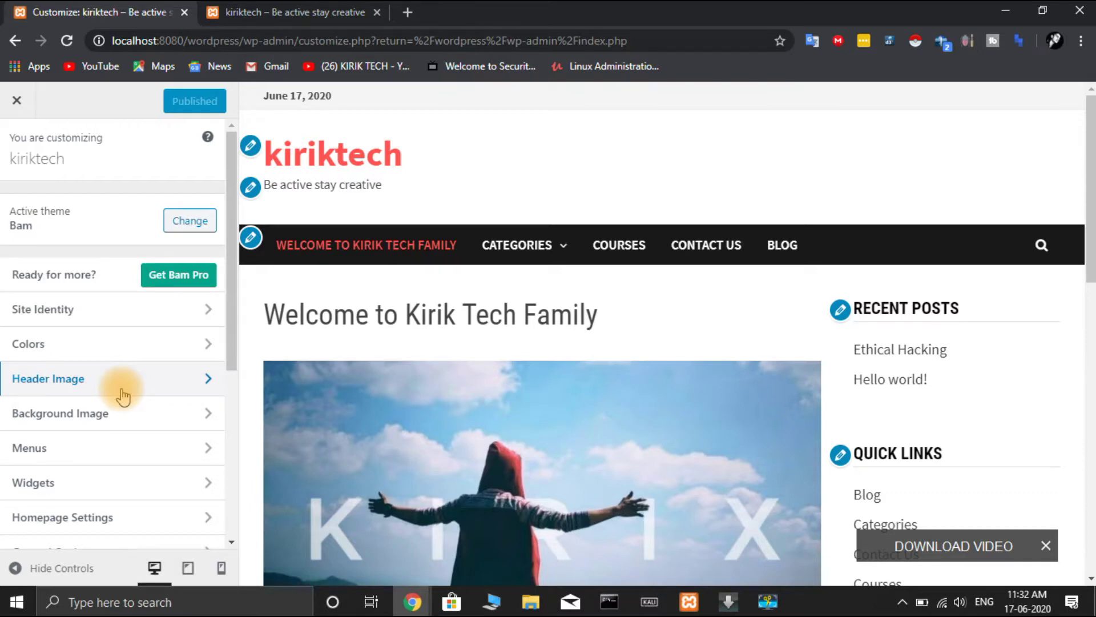
{"action": "scroll", "coordinate": [123, 396], "scroll_direction": "down", "scroll_amount": 5}
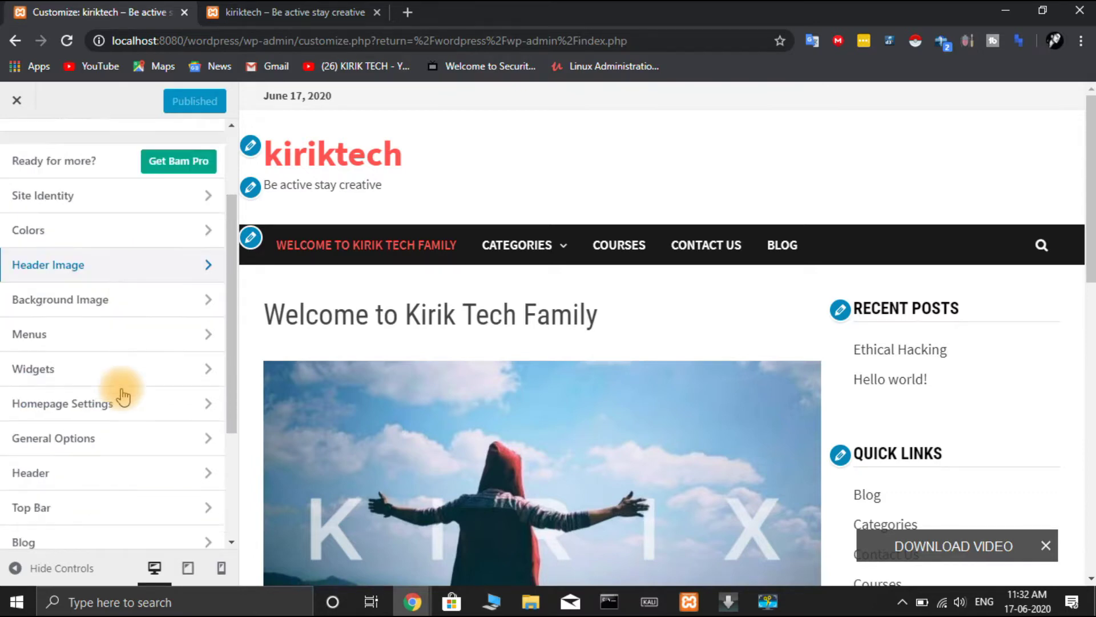
{"action": "scroll", "coordinate": [122, 396], "scroll_direction": "up", "scroll_amount": 5}
{"action": "scroll", "coordinate": [123, 396], "scroll_direction": "down", "scroll_amount": 5}
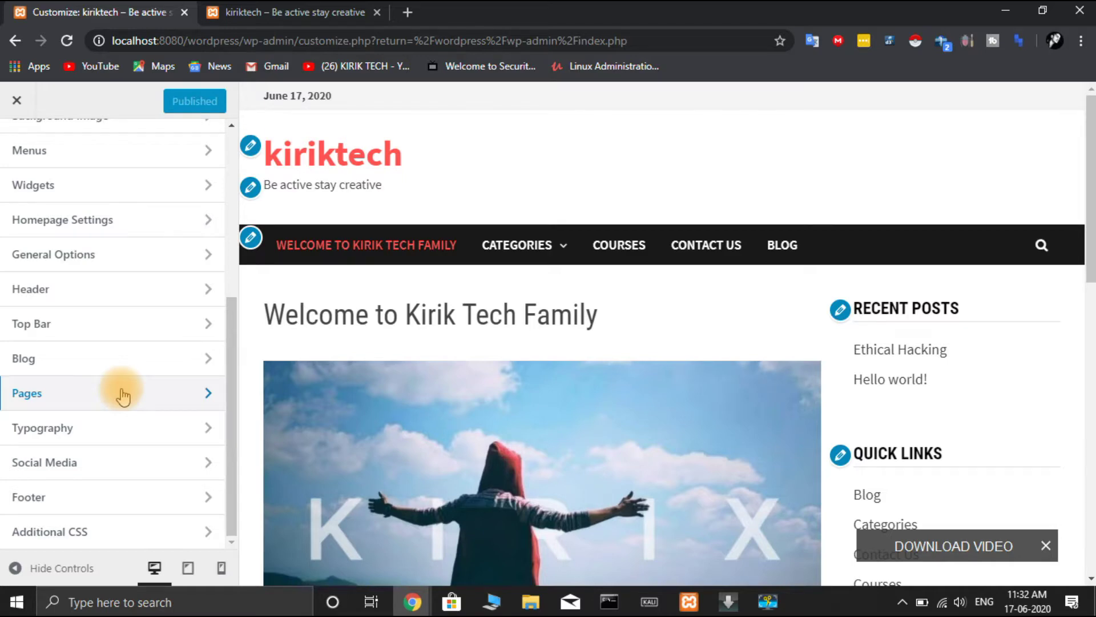
{"action": "scroll", "coordinate": [122, 395], "scroll_direction": "up", "scroll_amount": 5}
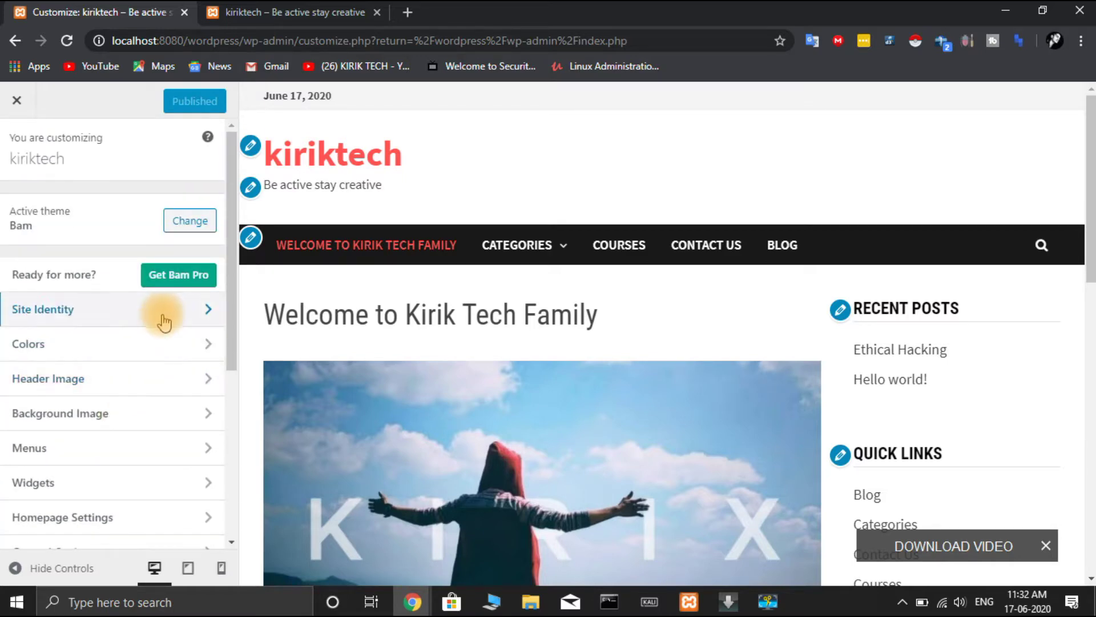
- Open Site Identity, showing title kiriktech and tagline 'Be active stay creative'
{"action": "left_click", "coordinate": [163, 319]}
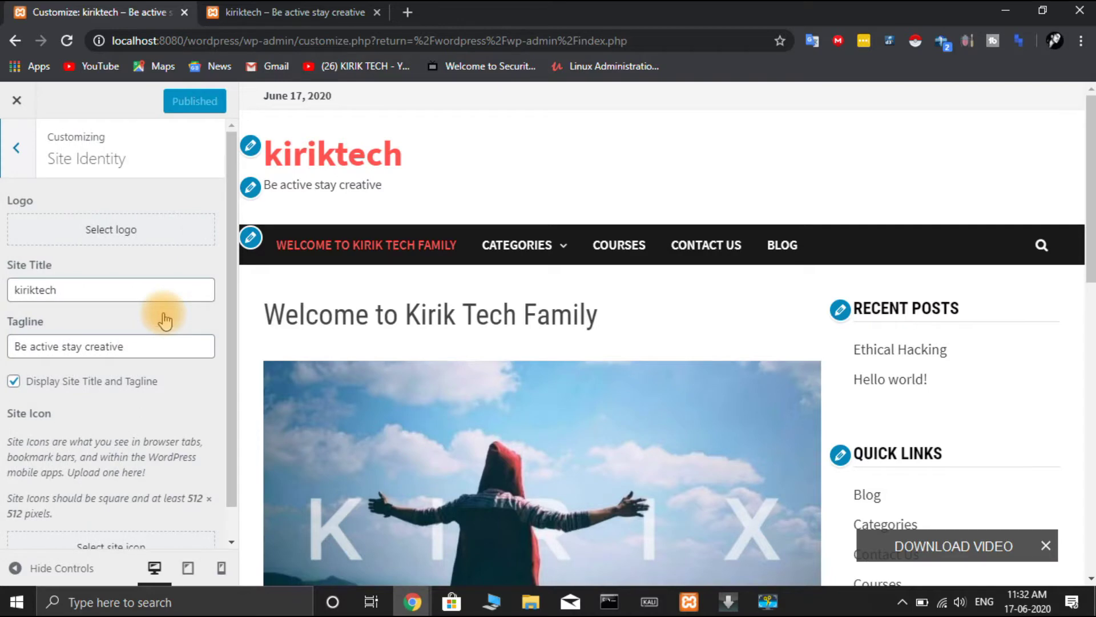
{"action": "scroll", "coordinate": [165, 320], "scroll_direction": "down", "scroll_amount": 1}
{"action": "scroll", "coordinate": [164, 320], "scroll_direction": "up", "scroll_amount": 1}
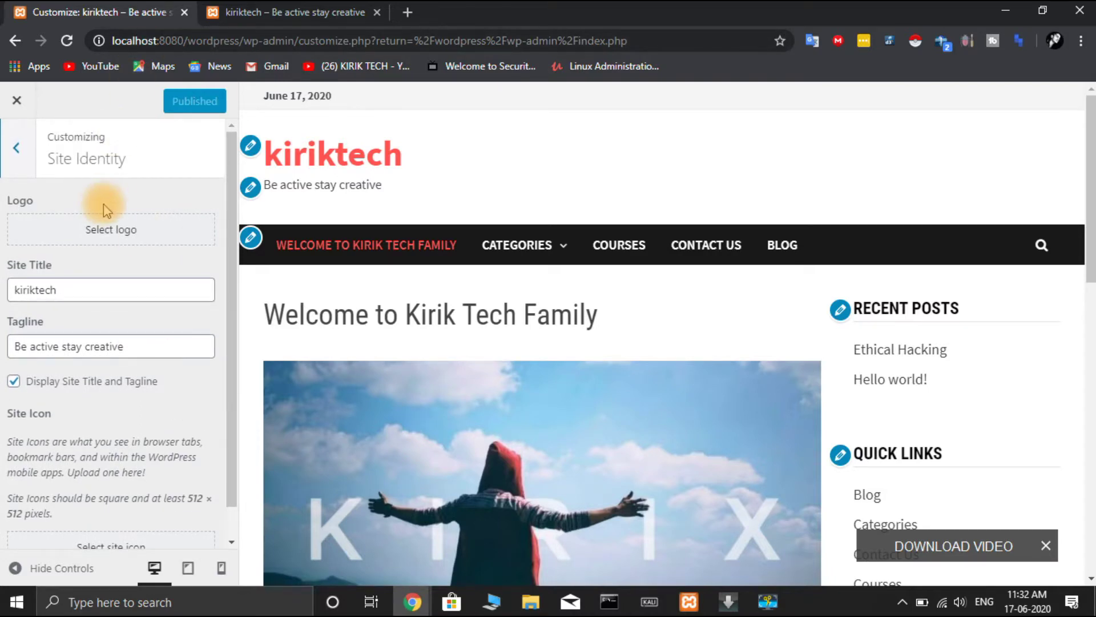
{"action": "scroll", "coordinate": [100, 214], "scroll_direction": "down", "scroll_amount": 1}
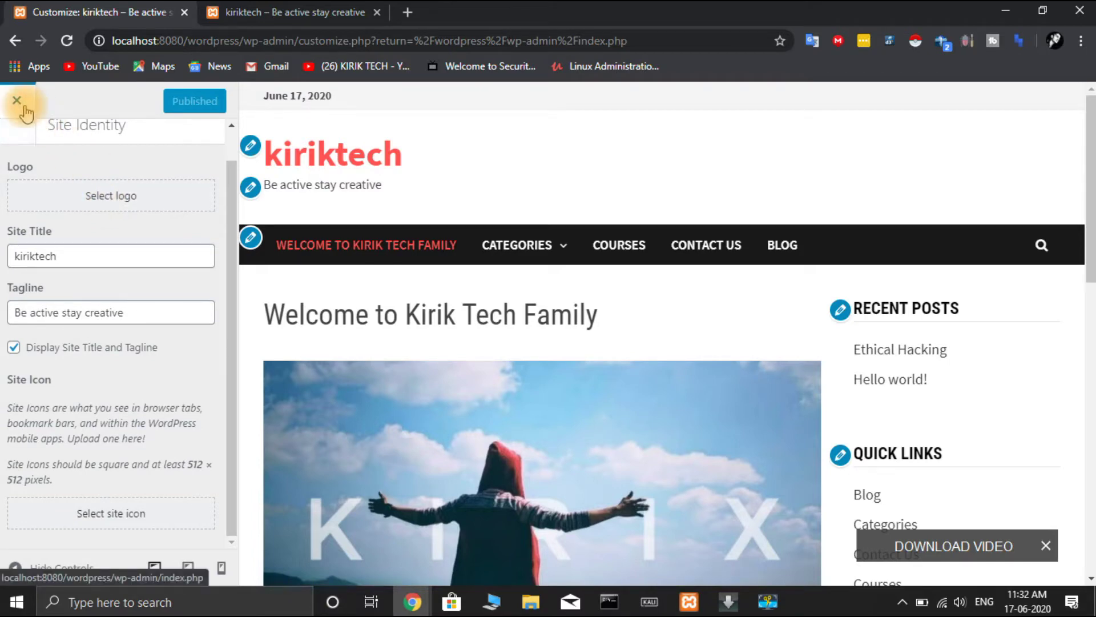
- Reopen the Customizer, preview the site at tablet, mobile and desktop widths, then go back
{"action": "left_click", "coordinate": [16, 101]}
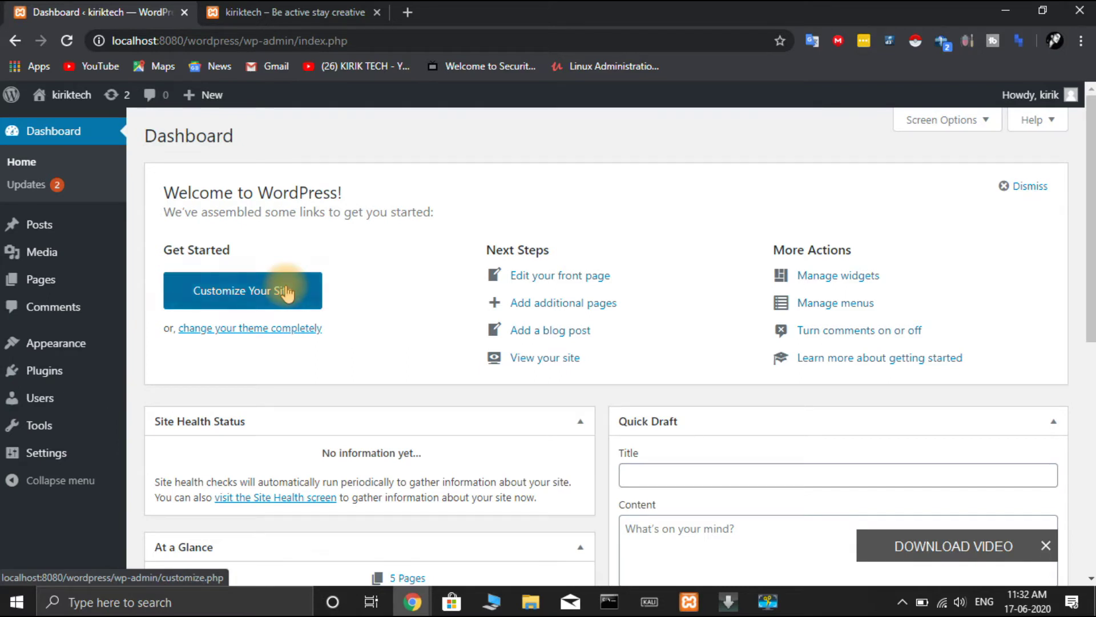
{"action": "left_click", "coordinate": [287, 293]}
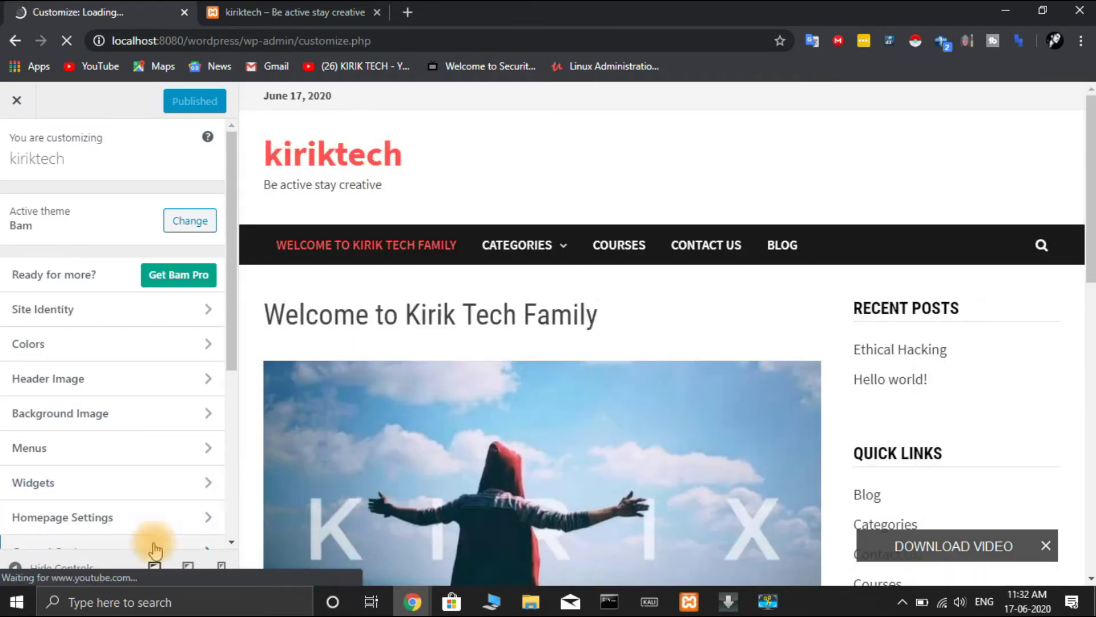
{"action": "left_click", "coordinate": [191, 575]}
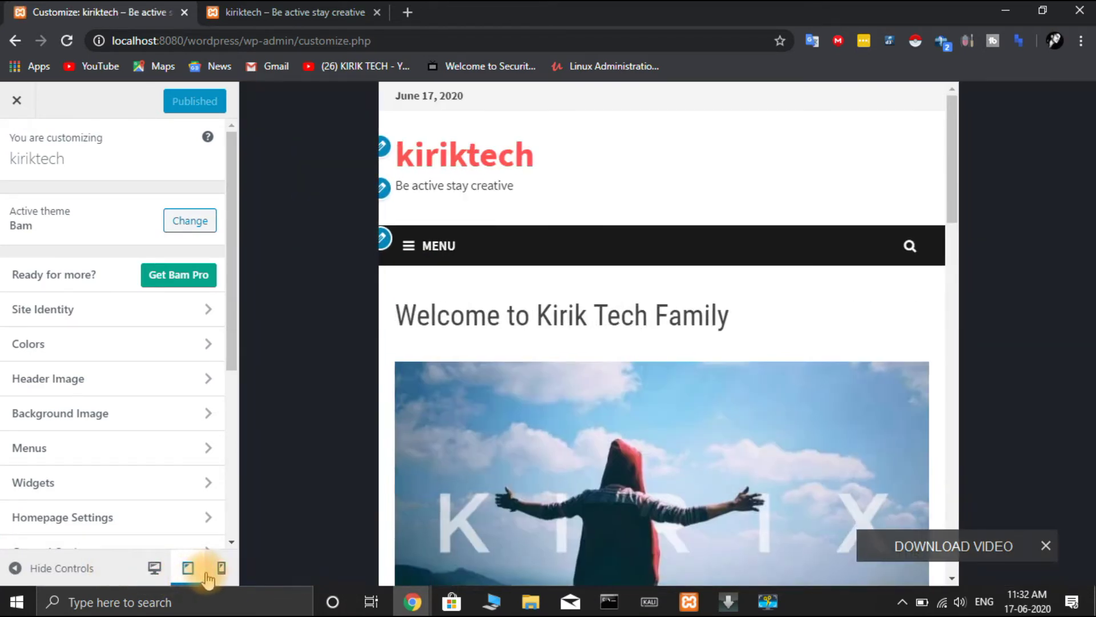
{"action": "left_click", "coordinate": [220, 569]}
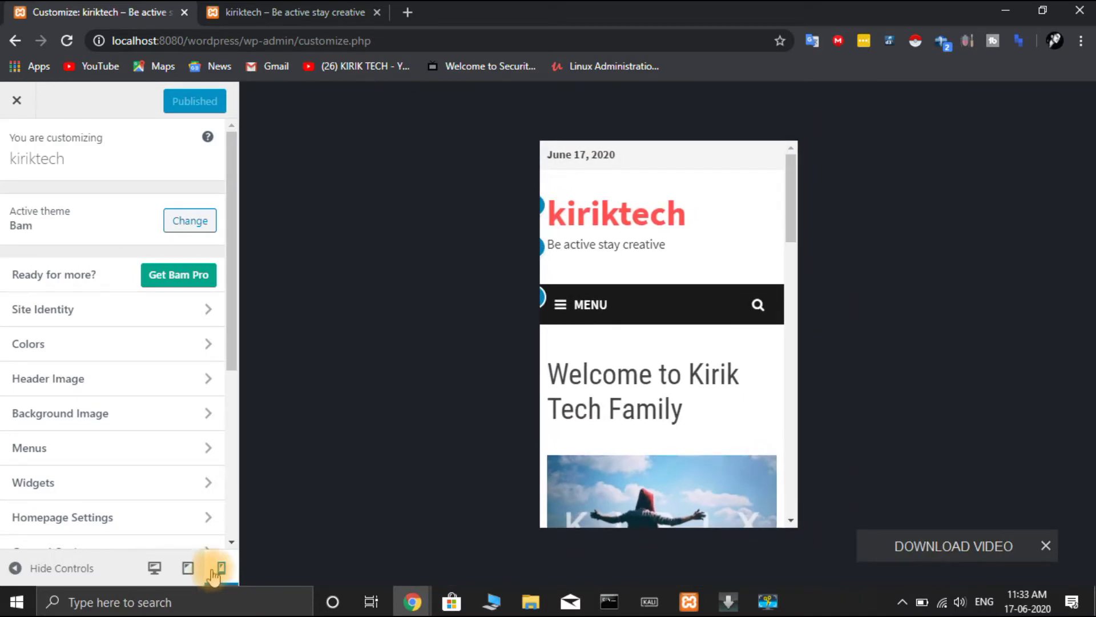
{"action": "scroll", "coordinate": [129, 484], "scroll_direction": "down", "scroll_amount": 5}
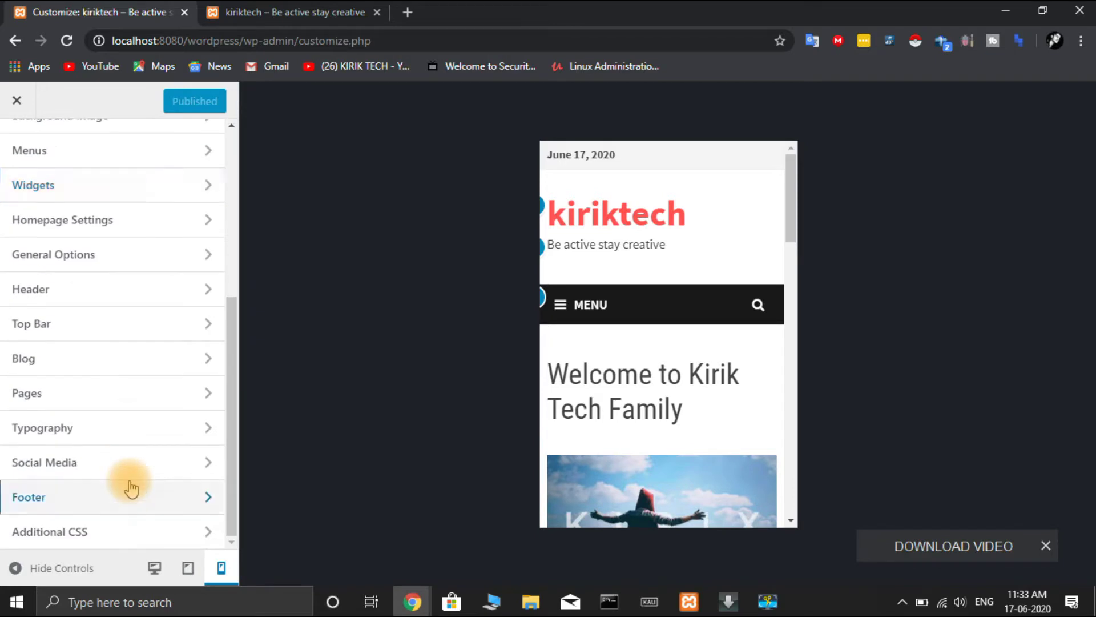
{"action": "left_click", "coordinate": [154, 568]}
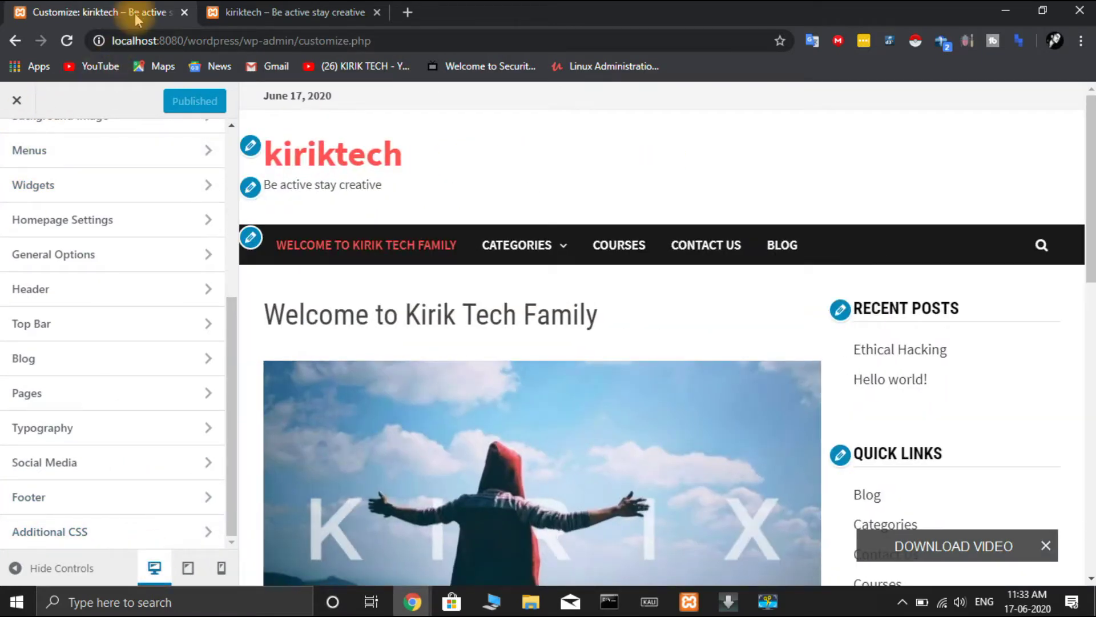
{"action": "left_click", "coordinate": [16, 45]}
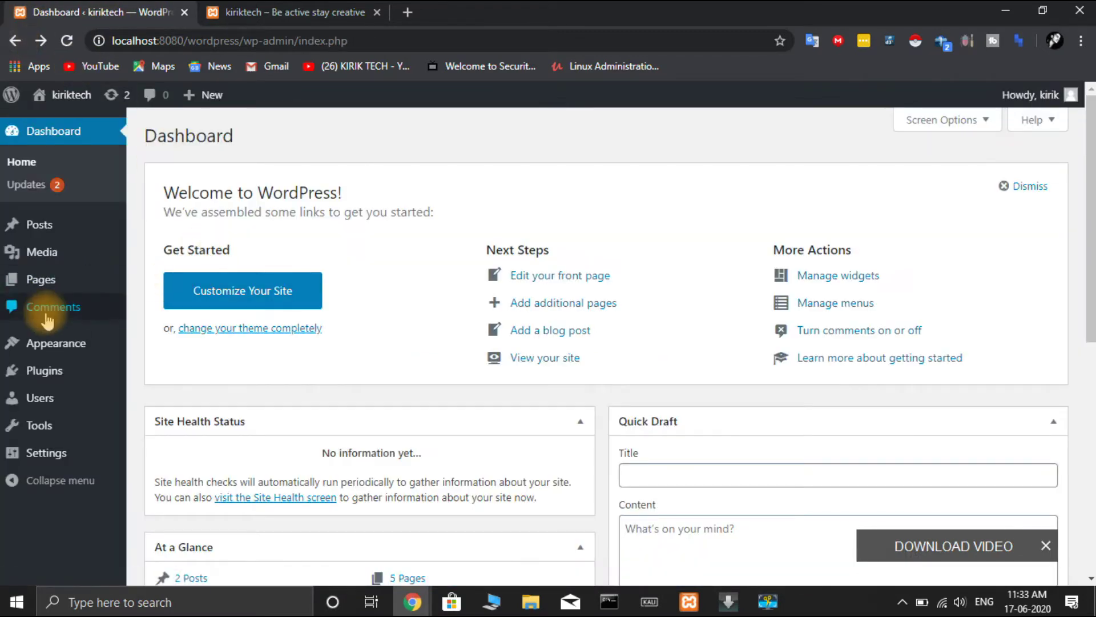
- Search Plugins > Add New for 'simple social icons' and install Simple Social Icons
{"action": "left_click", "coordinate": [45, 370]}
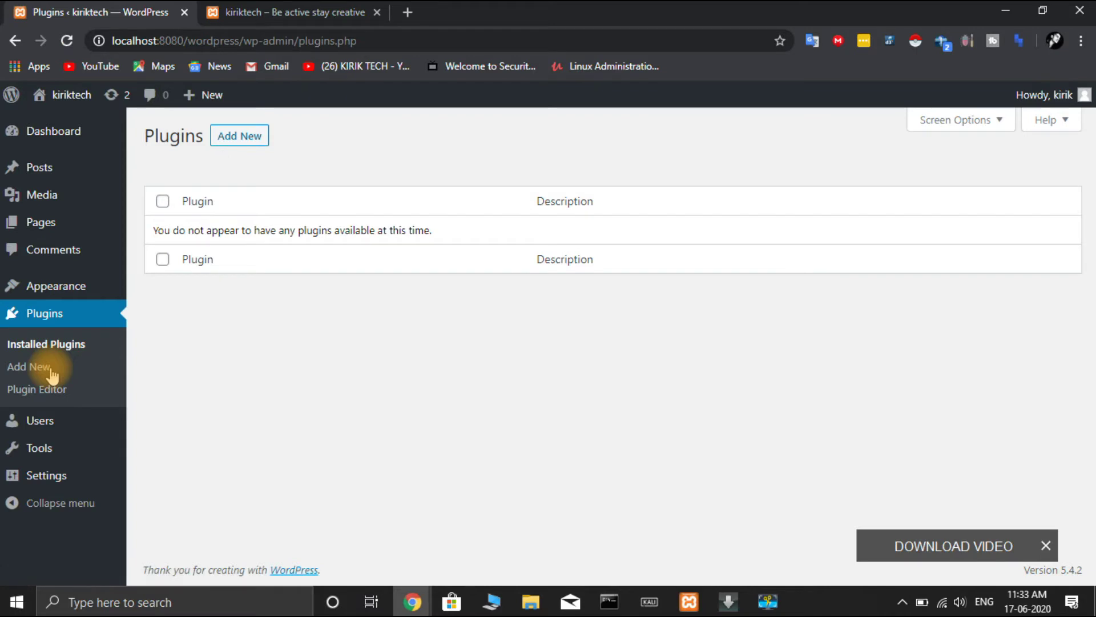
{"action": "left_click", "coordinate": [244, 137]}
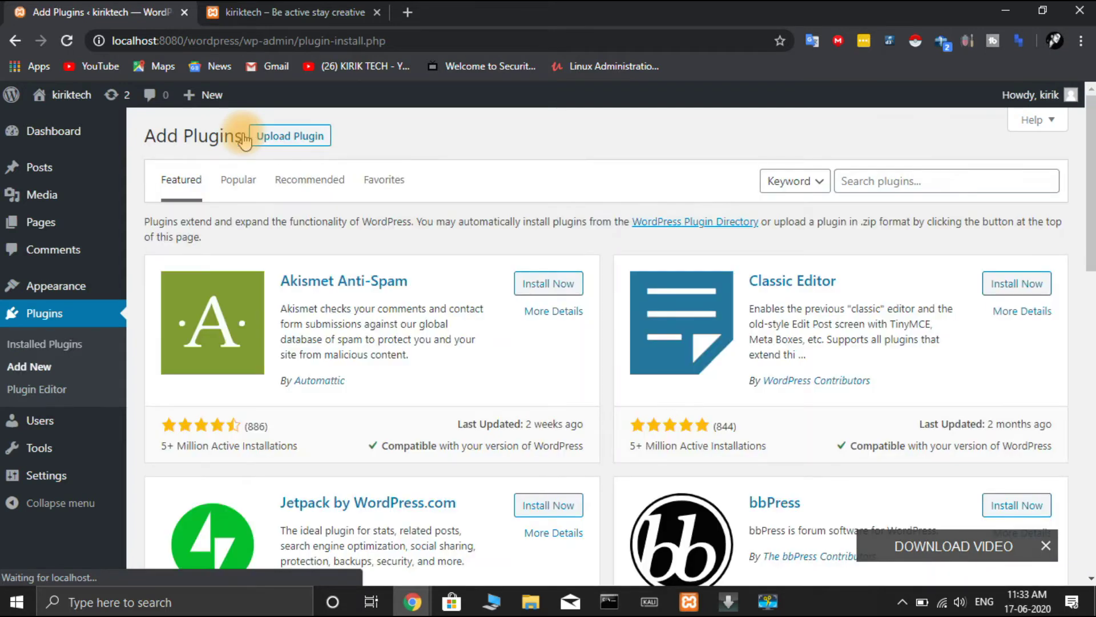
{"action": "left_click", "coordinate": [872, 180]}
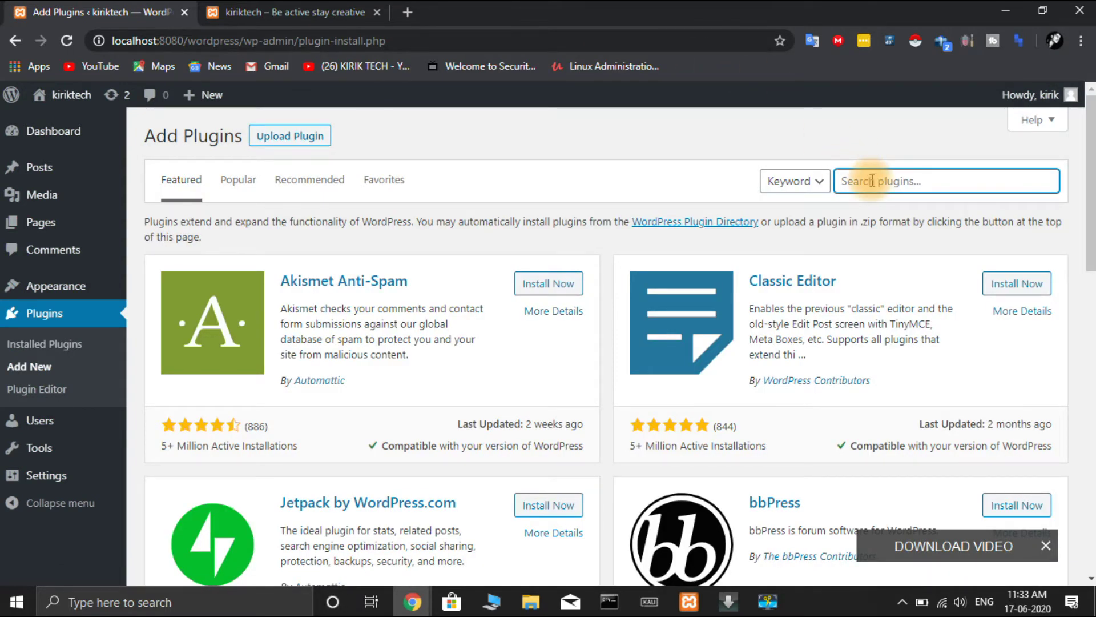
{"action": "type", "text": "so"}
{"action": "key", "text": "BackSpace"}
{"action": "type", "text": "imple "}
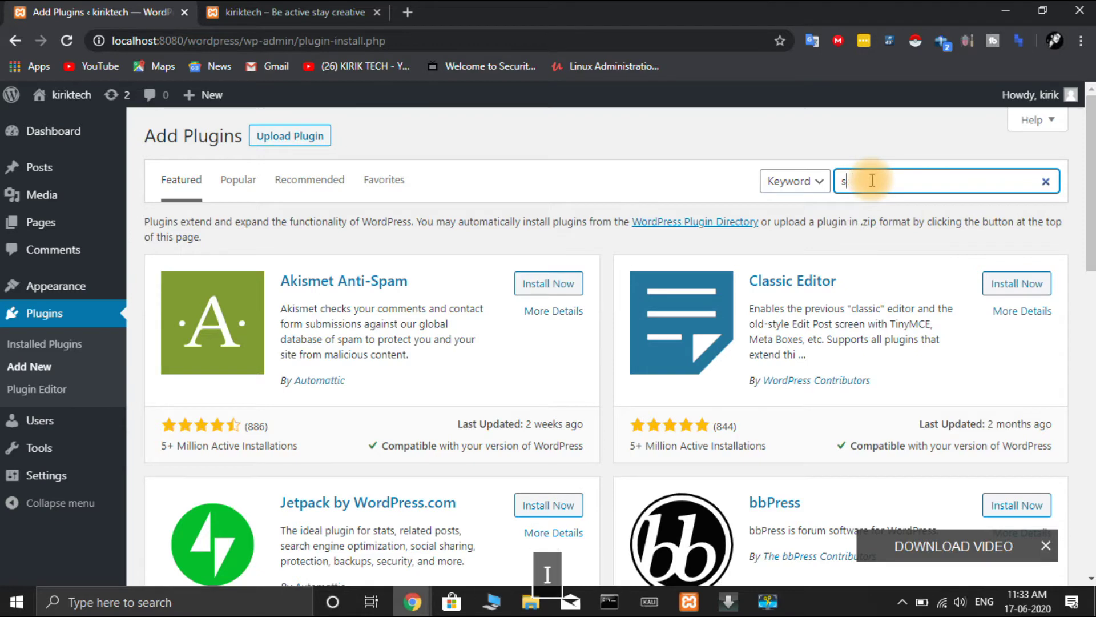
{"action": "type", "text": "soc"}
{"action": "key", "text": "BackSpace"}
{"action": "type", "text": "ocial i"}
{"action": "key", "text": "BackSpace"}
{"action": "type", "text": "icons"}
{"action": "key", "text": "Return"}
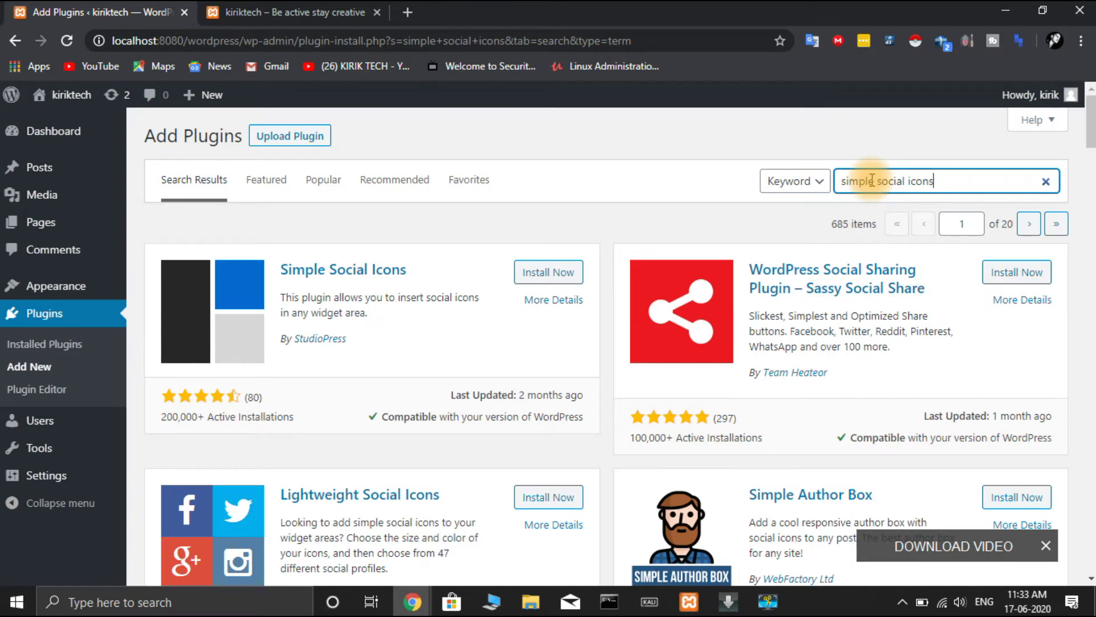
{"action": "left_click", "coordinate": [572, 273]}
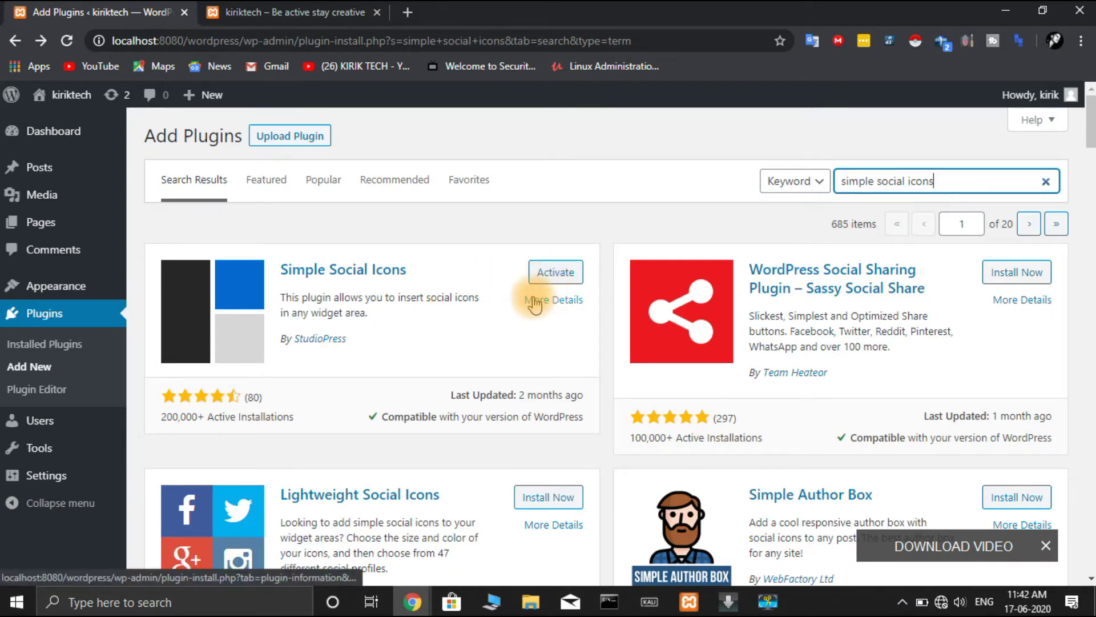
- Activate Simple Social Icons and head to Appearance > Widgets
{"action": "left_click", "coordinate": [571, 280]}
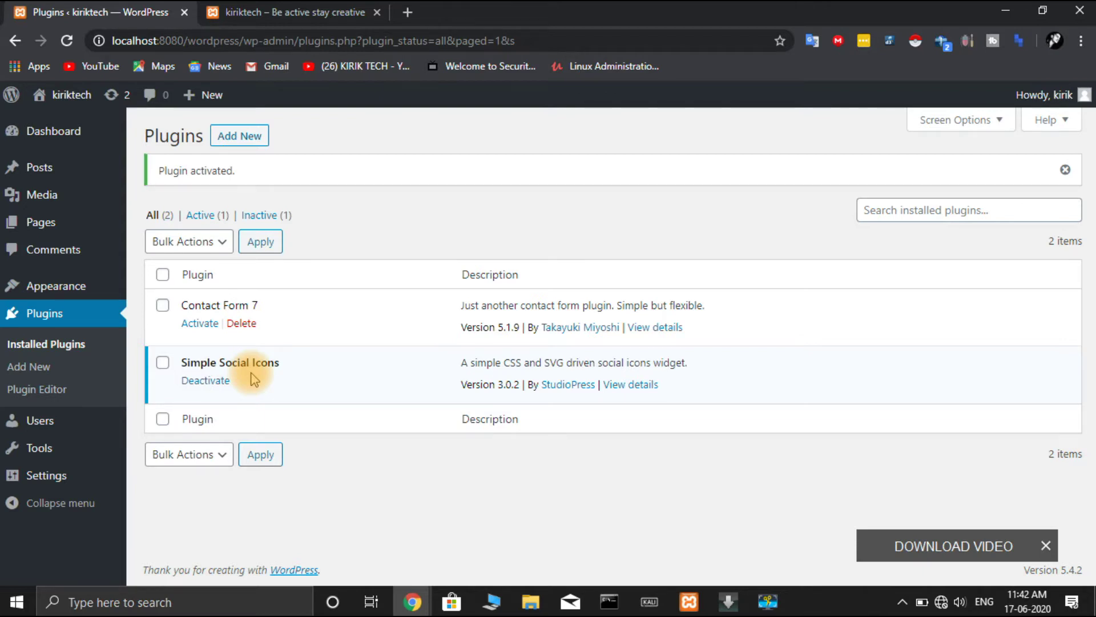
{"action": "mouse_move", "coordinate": [86, 289]}
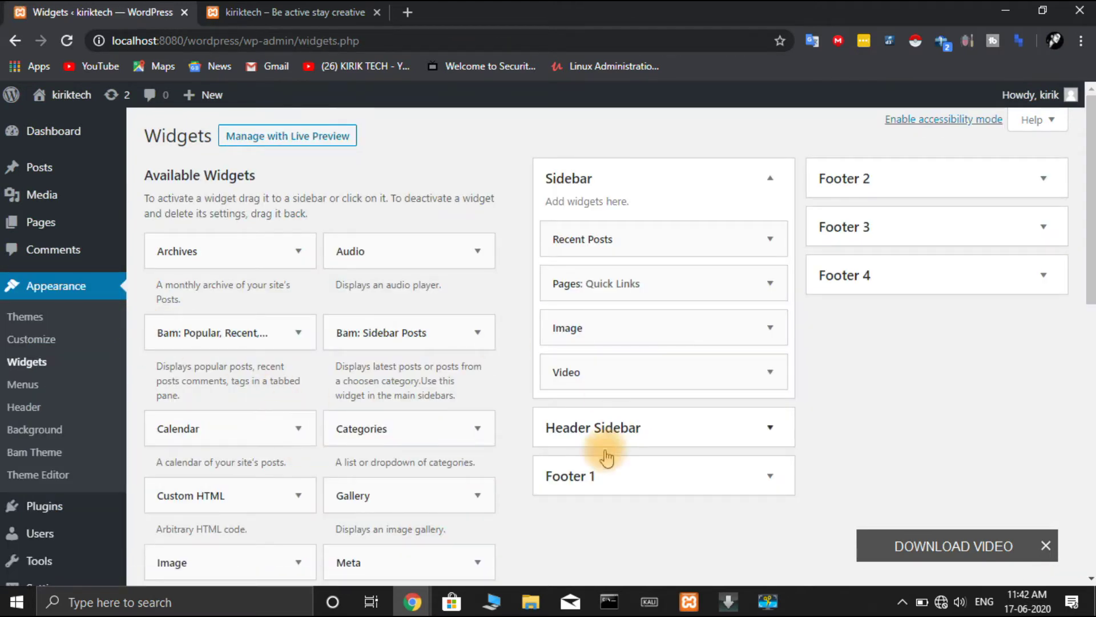
- Drag the Simple Social Icons widget into the Sidebar widget area
{"action": "scroll", "coordinate": [433, 440], "scroll_direction": "down", "scroll_amount": 6}
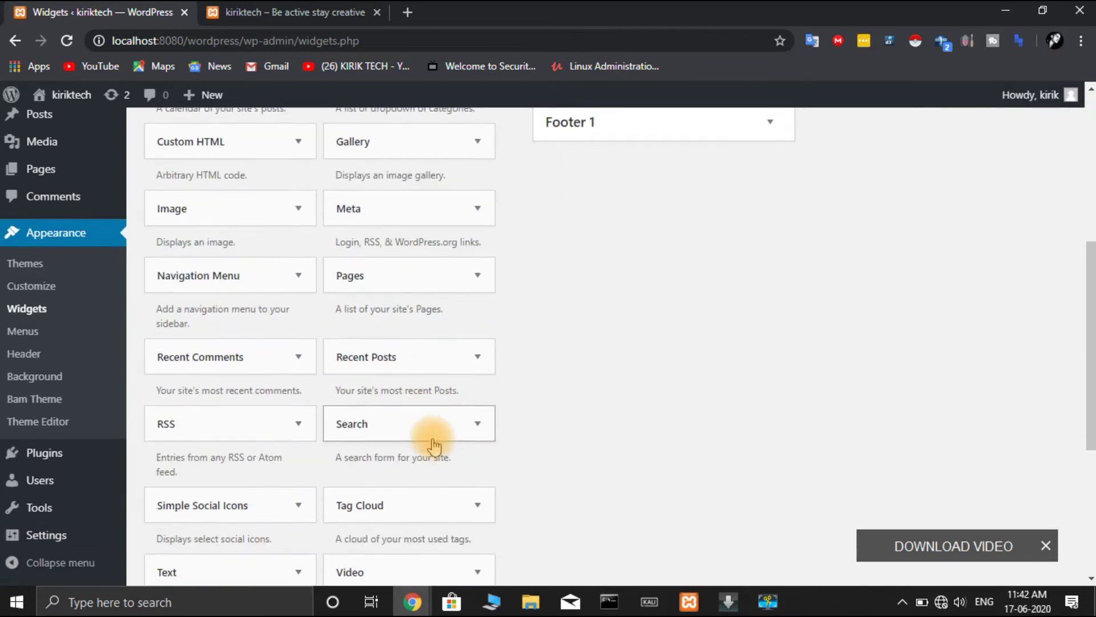
{"action": "scroll", "coordinate": [434, 443], "scroll_direction": "down", "scroll_amount": 2}
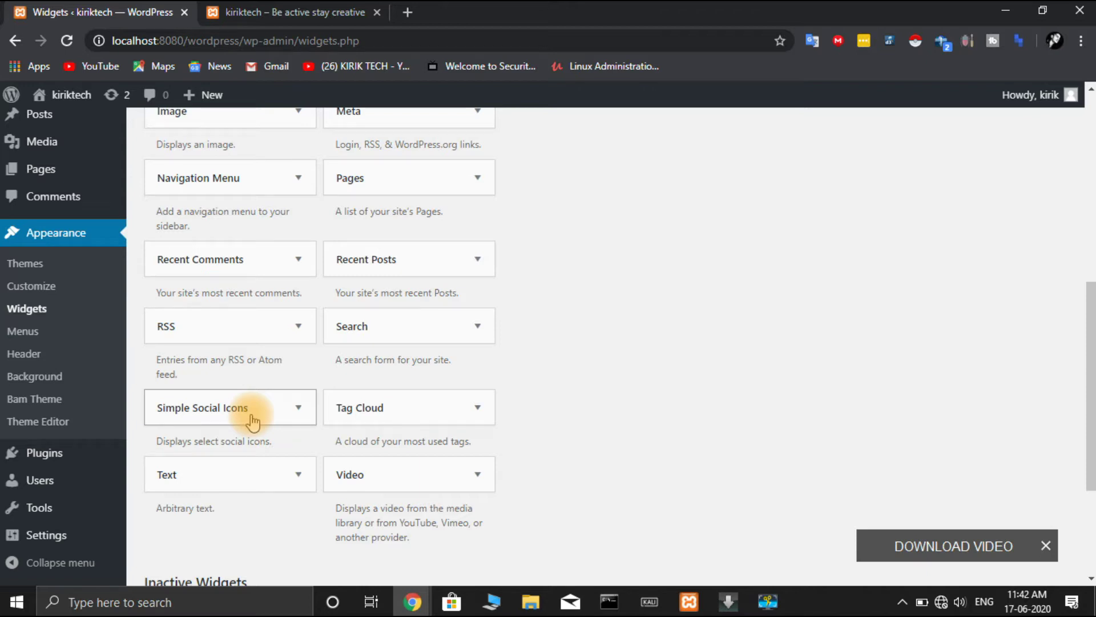
{"action": "left_click_drag", "start_coordinate": [252, 422], "coordinate": [657, 244]}
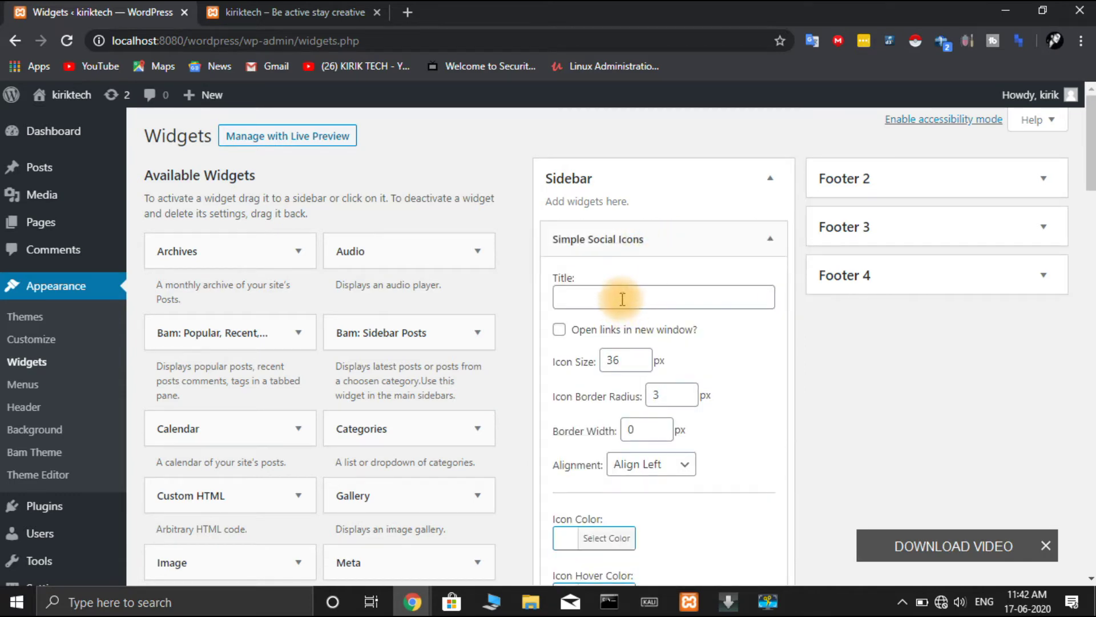
- Title the widget 'Connect us with:' and enable opening links in a new window
{"action": "left_click", "coordinate": [623, 298]}
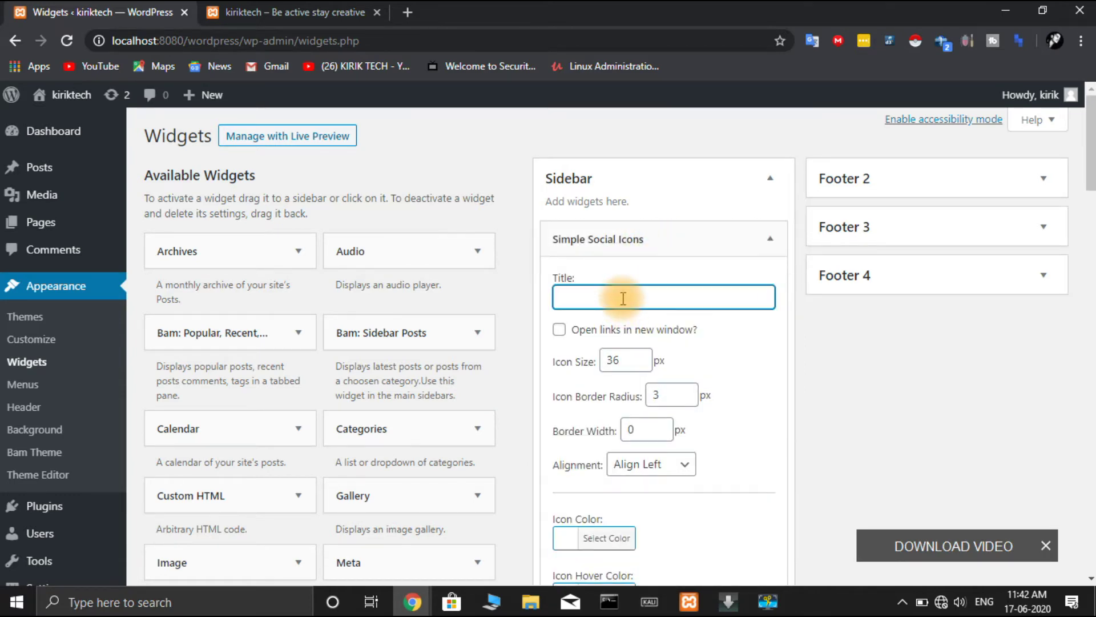
{"action": "type", "text": "Connect us with:"}
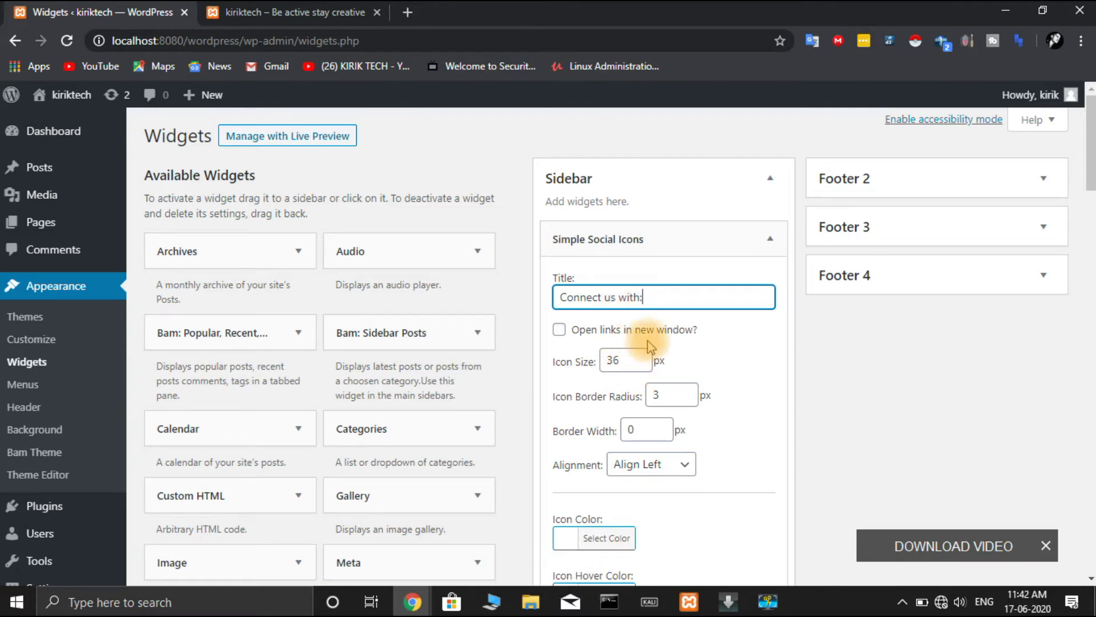
{"action": "left_click", "coordinate": [559, 330]}
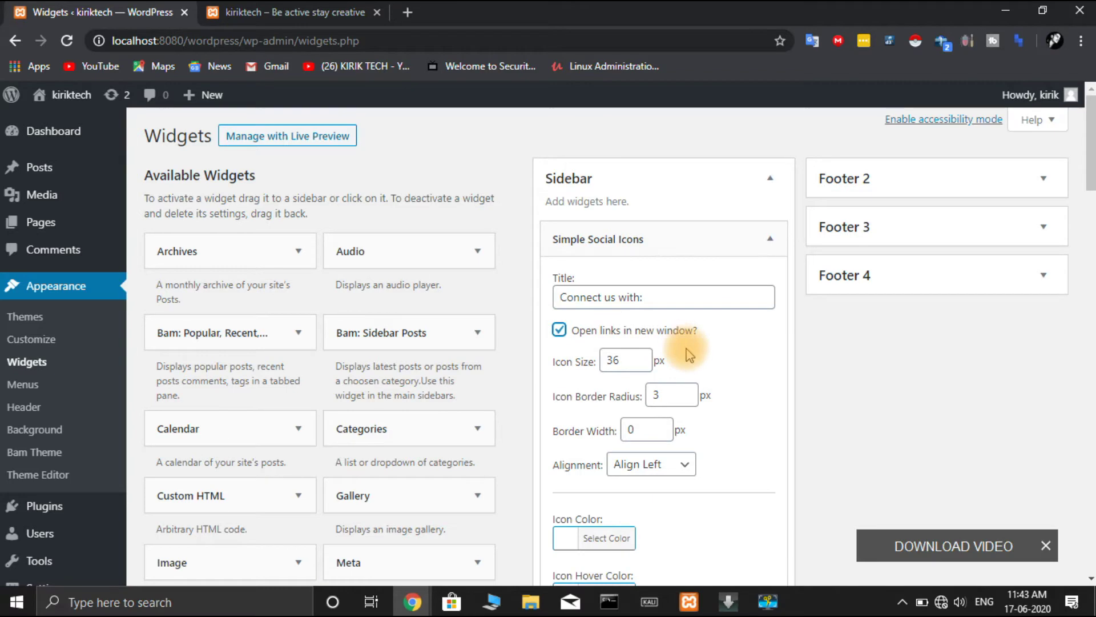
{"action": "scroll", "coordinate": [689, 355], "scroll_direction": "down", "scroll_amount": 4}
{"action": "scroll", "coordinate": [689, 354], "scroll_direction": "down", "scroll_amount": 6}
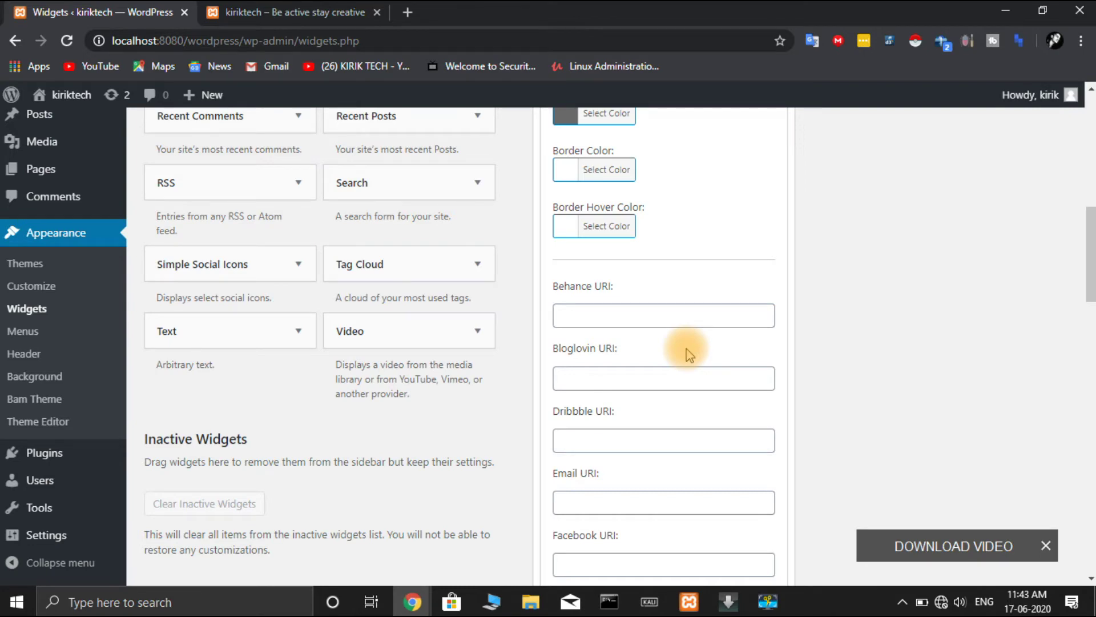
{"action": "scroll", "coordinate": [688, 354], "scroll_direction": "down", "scroll_amount": 10}
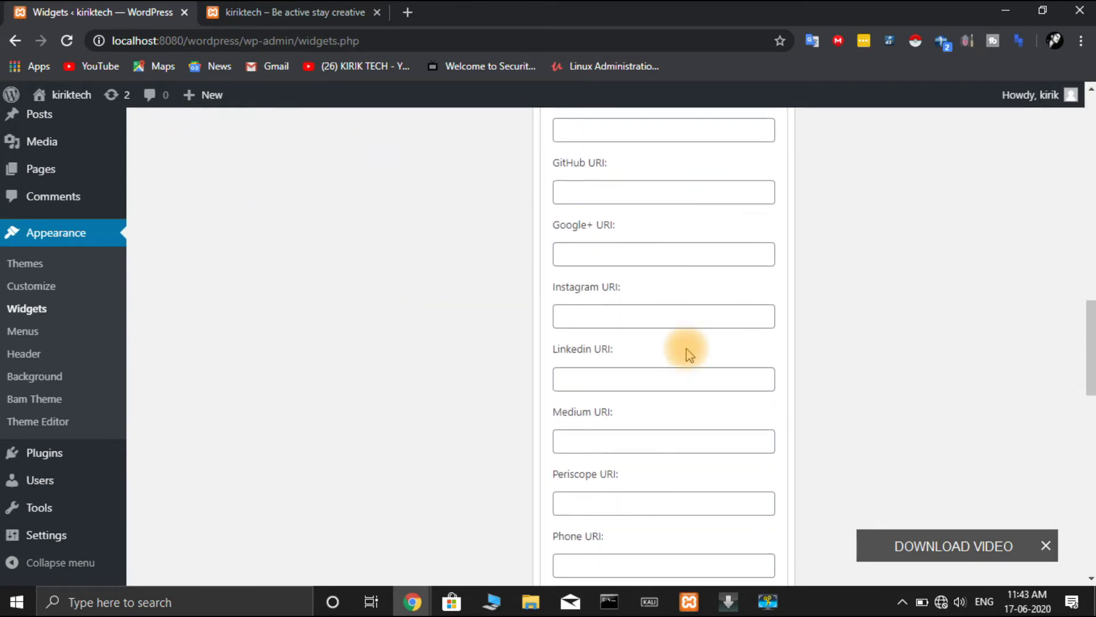
{"action": "scroll", "coordinate": [688, 351], "scroll_direction": "up", "scroll_amount": 1}
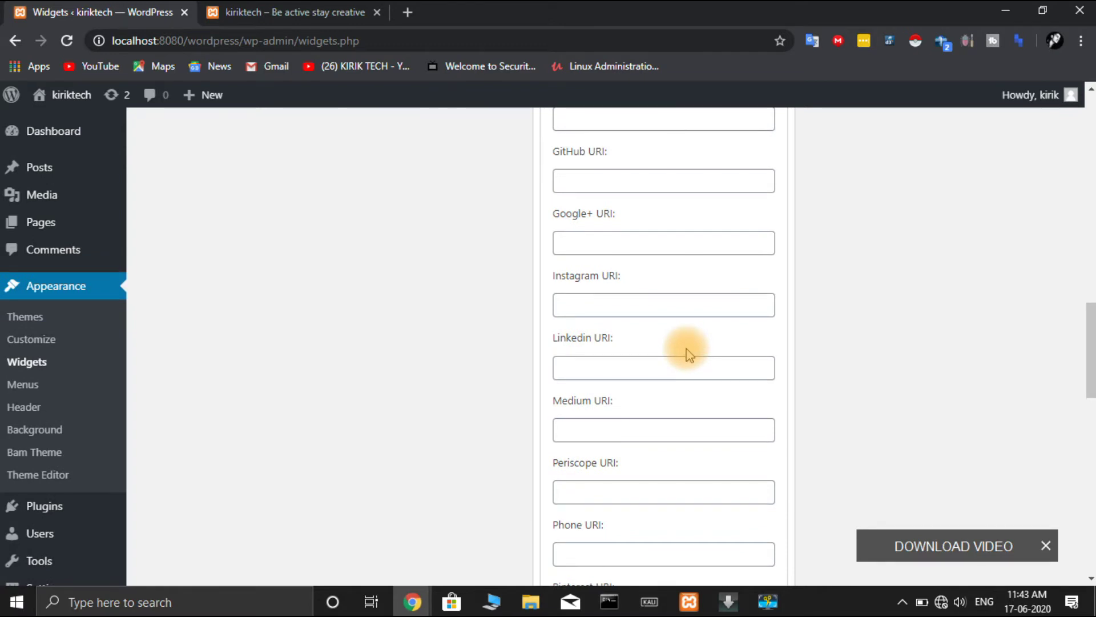
- Enter the Instagram profile URL in the Instagram URI field
{"action": "left_click", "coordinate": [669, 307]}
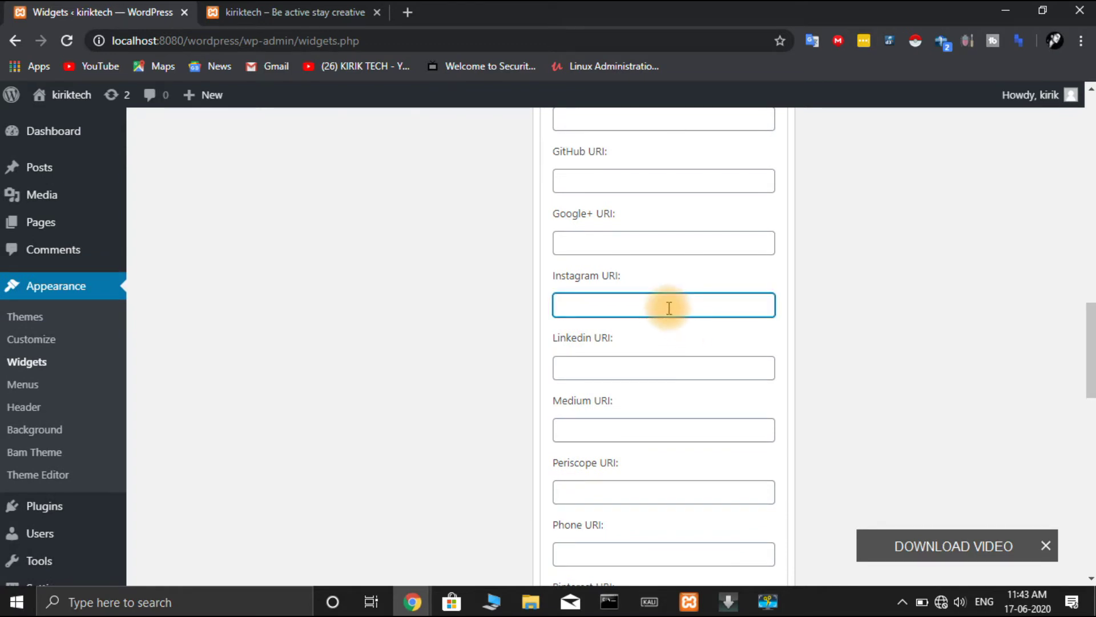
{"action": "type", "text": "https://www"}
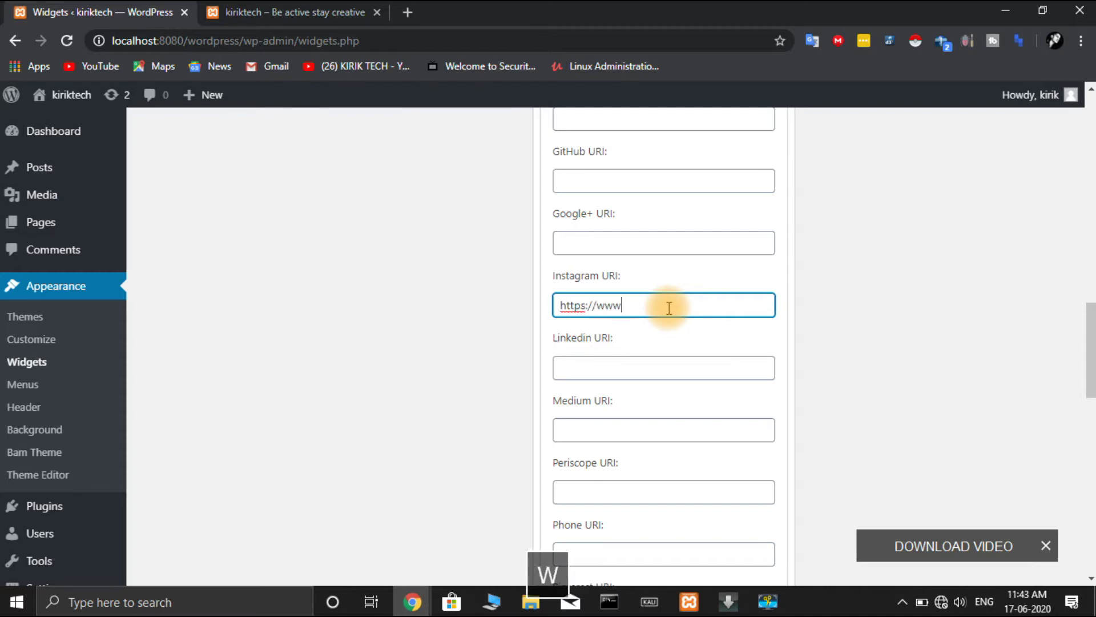
{"action": "type", "text": ".instagram.com/kirix_.20"}
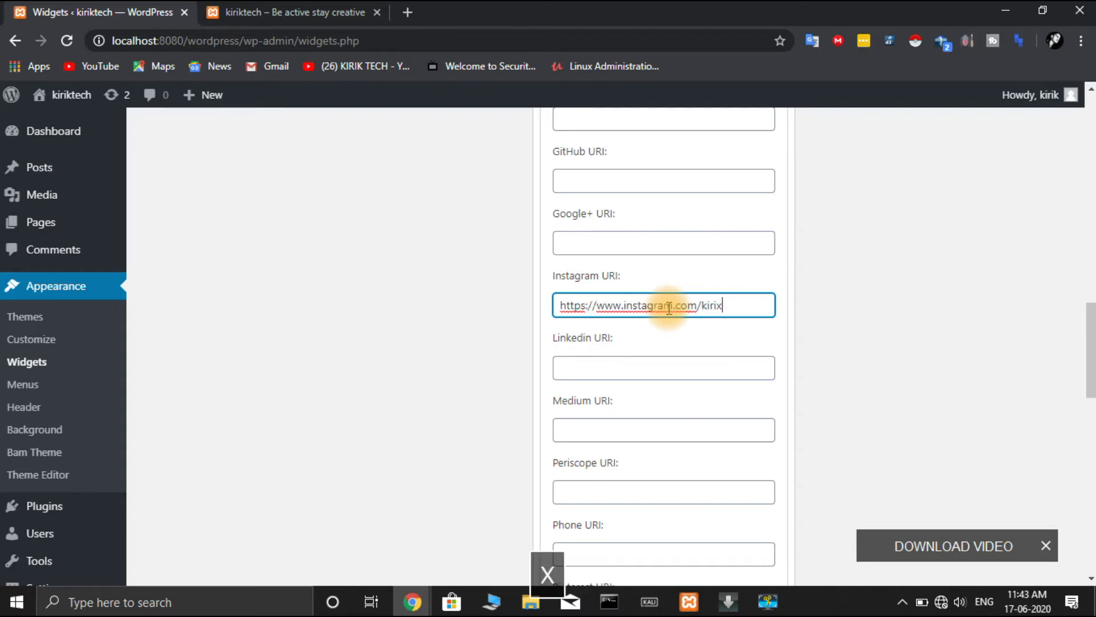
{"action": "key", "text": "BackSpace"}
{"action": "key", "text": "BackSpace"}
{"action": "key", "text": "BackSpace"}
{"action": "type", "text": "2.0"}
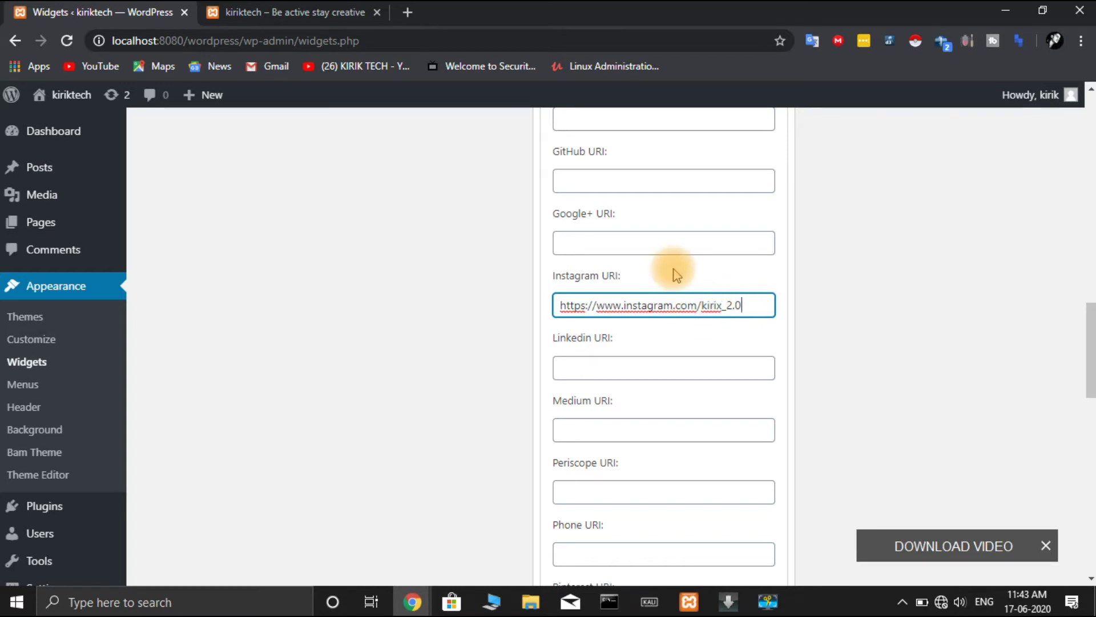
{"action": "scroll", "coordinate": [676, 275], "scroll_direction": "up", "scroll_amount": 4}
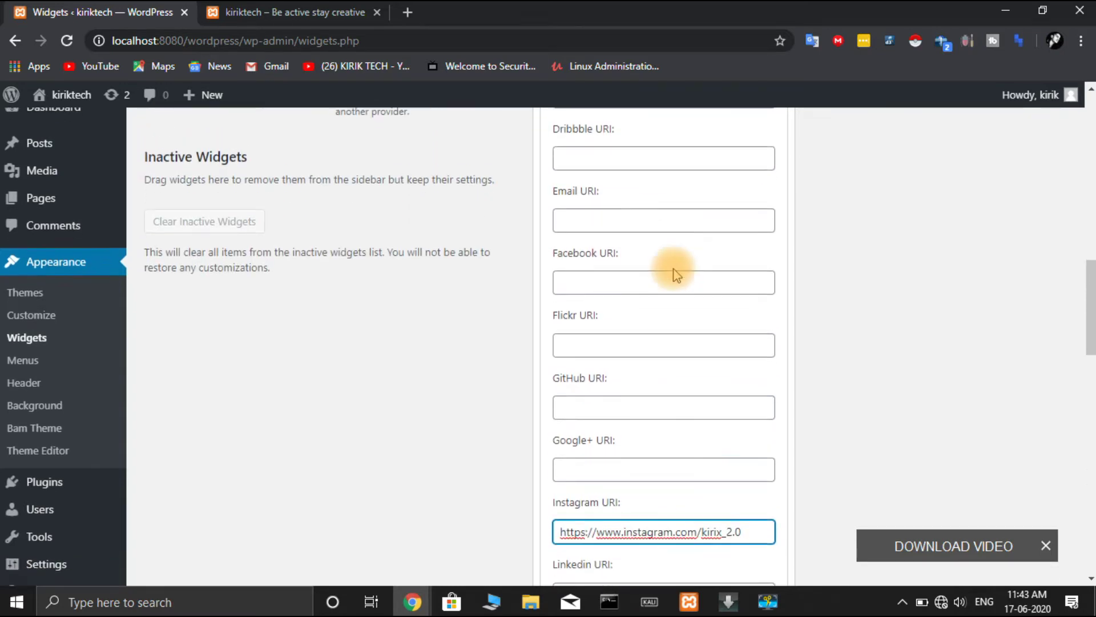
{"action": "scroll", "coordinate": [676, 275], "scroll_direction": "down", "scroll_amount": 1}
{"action": "scroll", "coordinate": [674, 268], "scroll_direction": "down", "scroll_amount": 4}
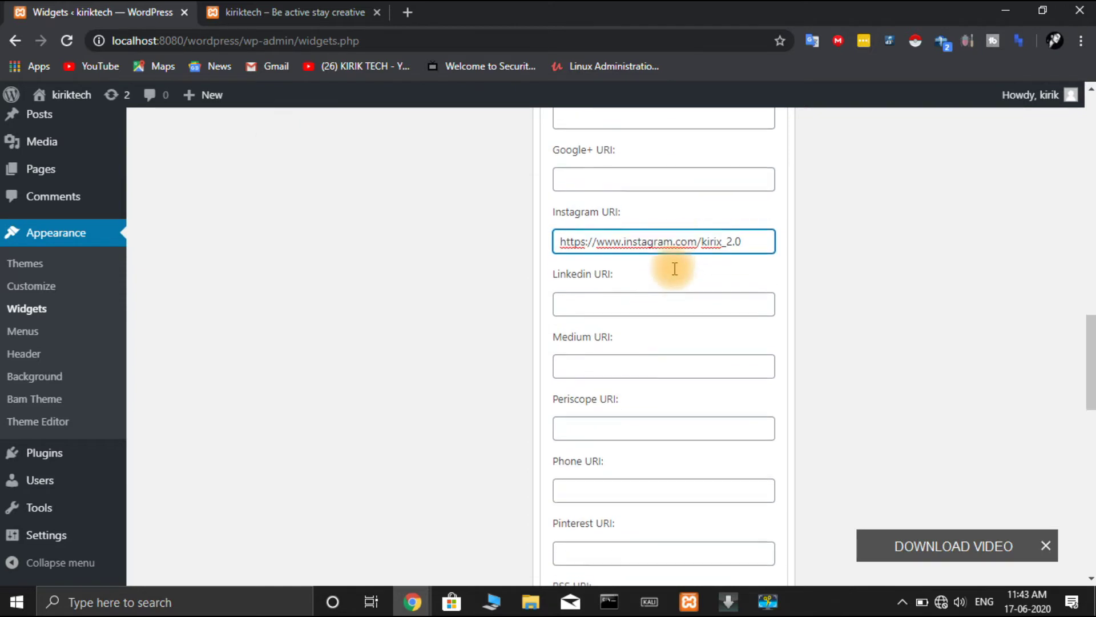
{"action": "scroll", "coordinate": [677, 275], "scroll_direction": "down", "scroll_amount": 6}
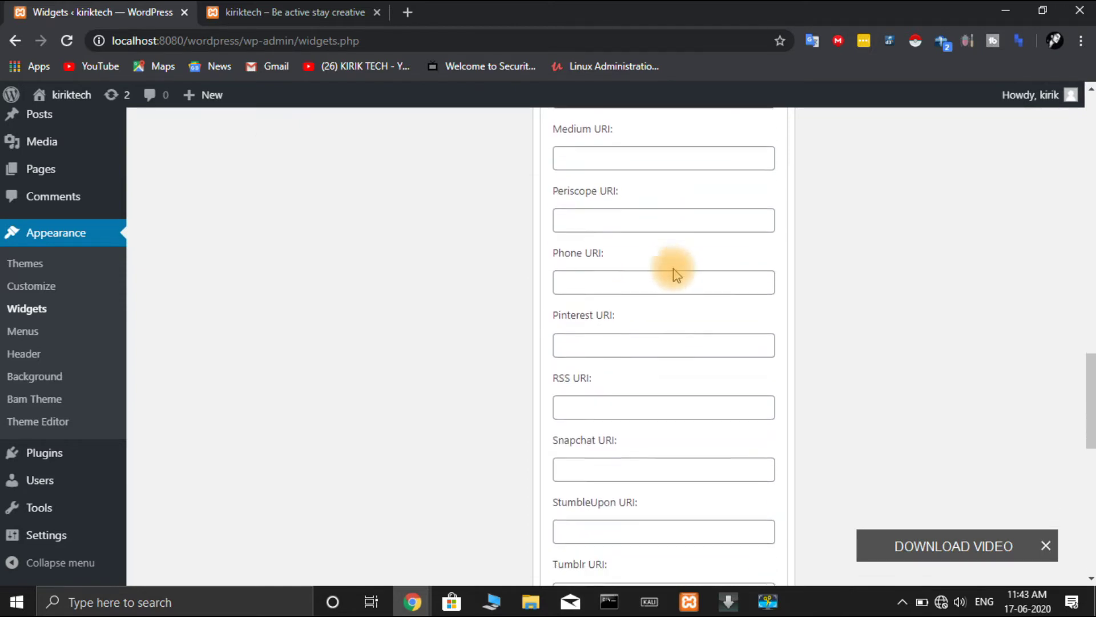
{"action": "scroll", "coordinate": [676, 275], "scroll_direction": "down", "scroll_amount": 3}
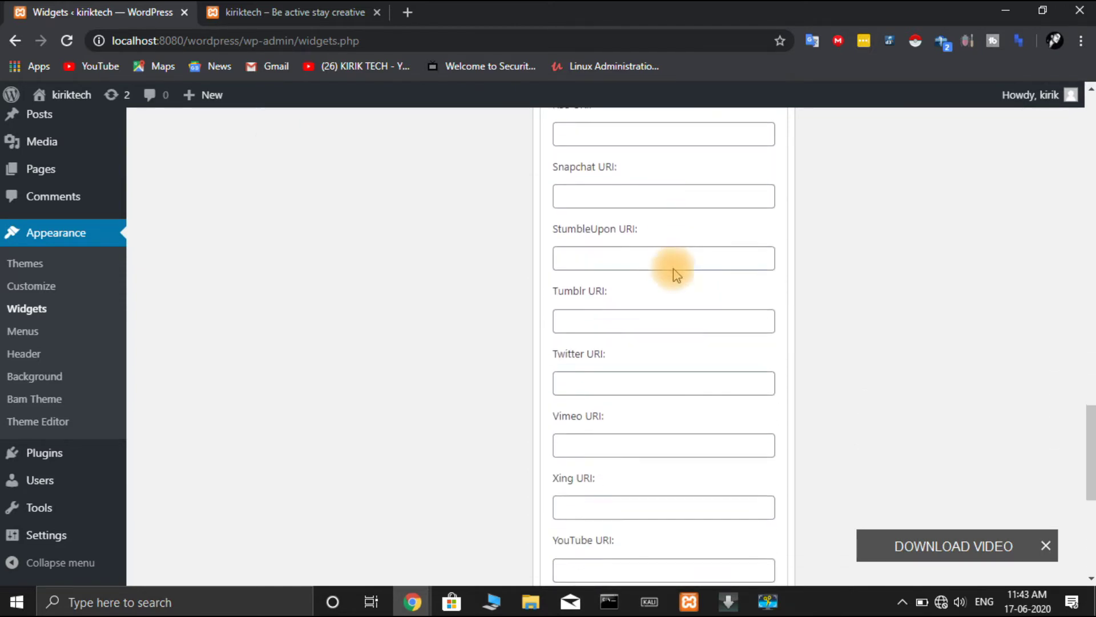
{"action": "scroll", "coordinate": [674, 268], "scroll_direction": "up", "scroll_amount": 17}
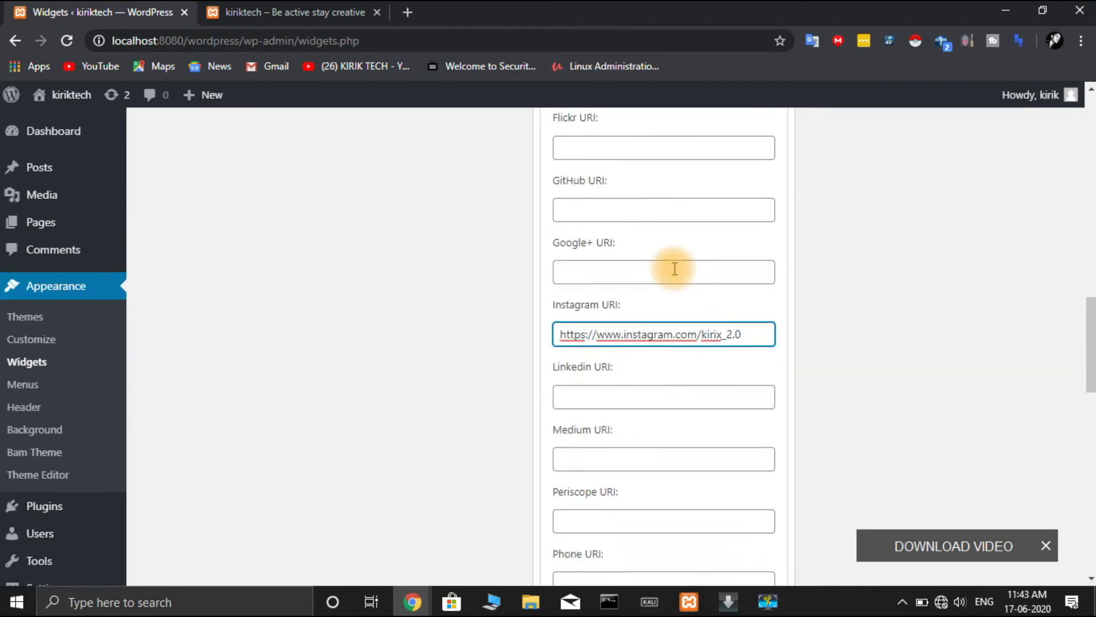
{"action": "scroll", "coordinate": [674, 269], "scroll_direction": "up", "scroll_amount": 2}
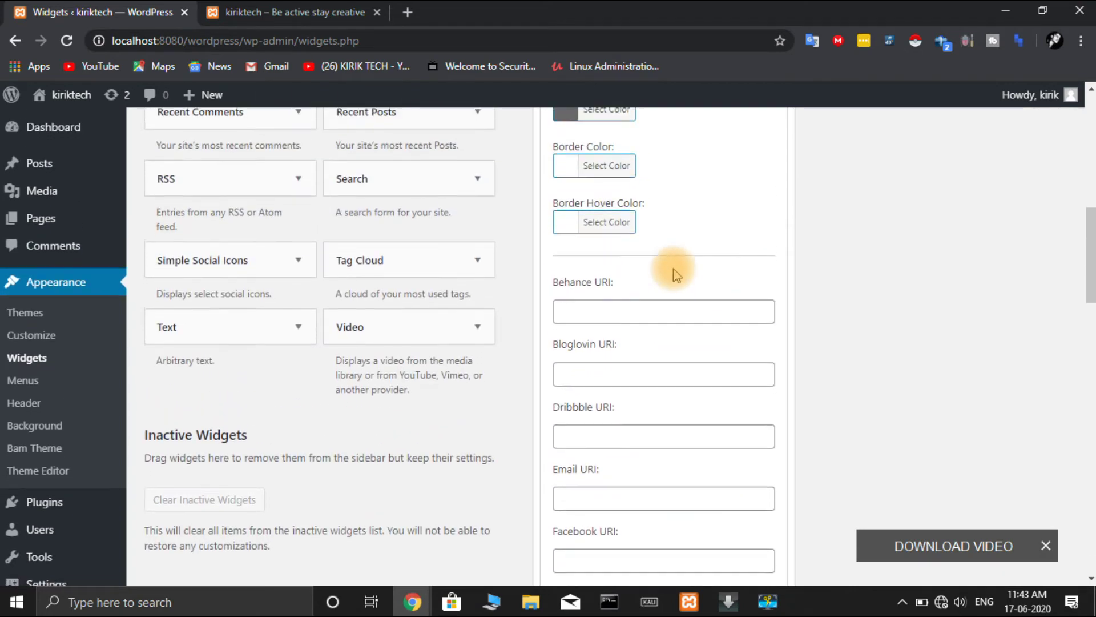
{"action": "scroll", "coordinate": [668, 269], "scroll_direction": "down", "scroll_amount": 4}
- Fill the Email URI field with a mailto: link to the contact e-mail address
{"action": "left_click", "coordinate": [641, 288]}
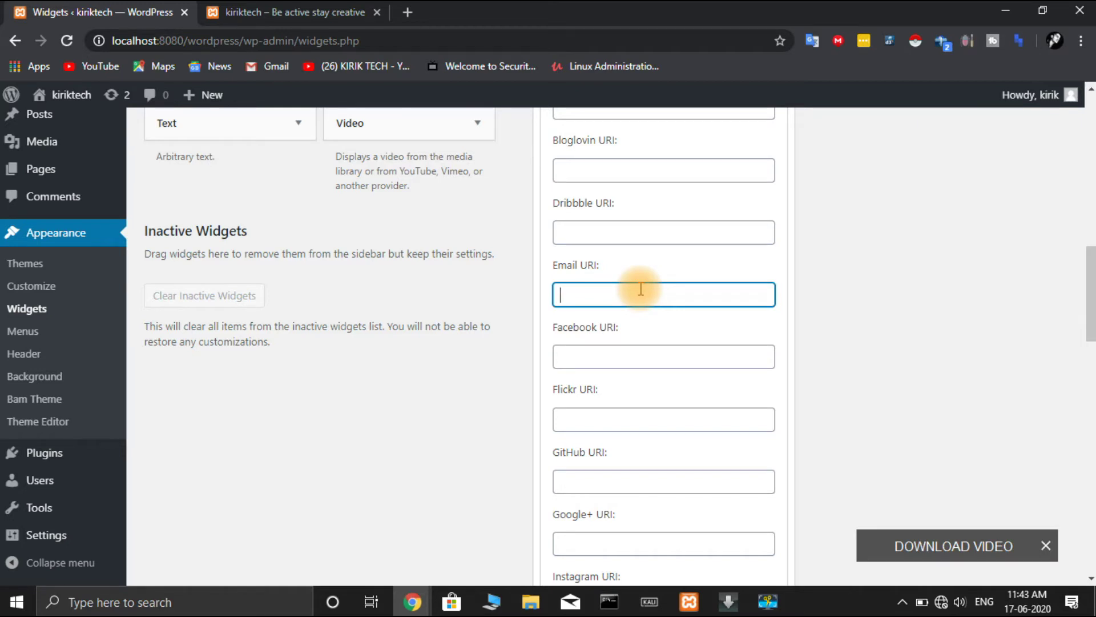
{"action": "type", "text": "mailto"}
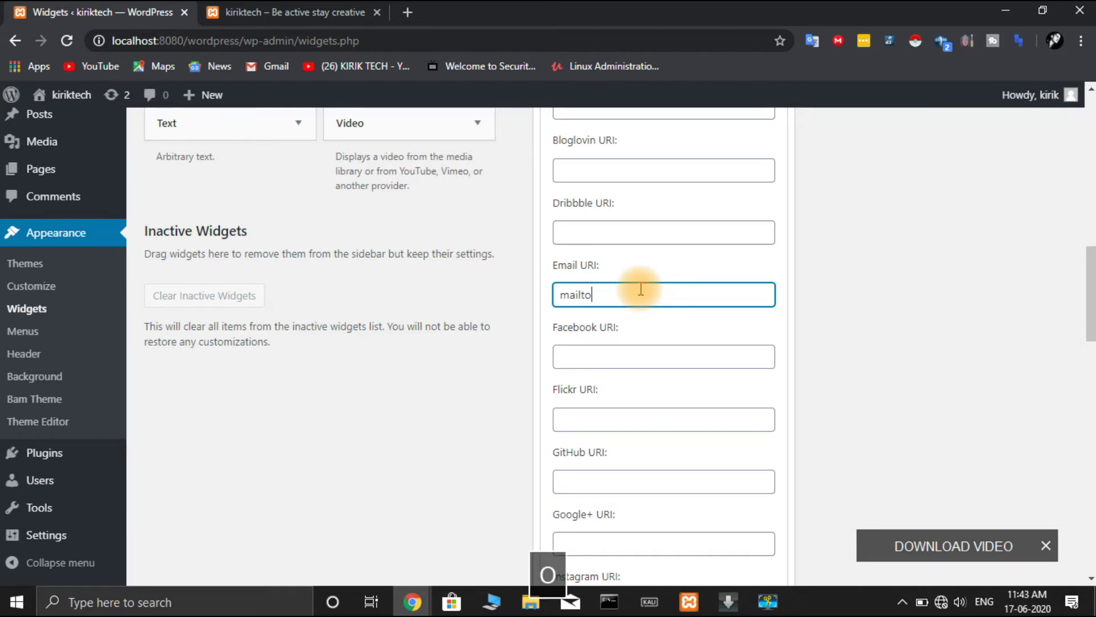
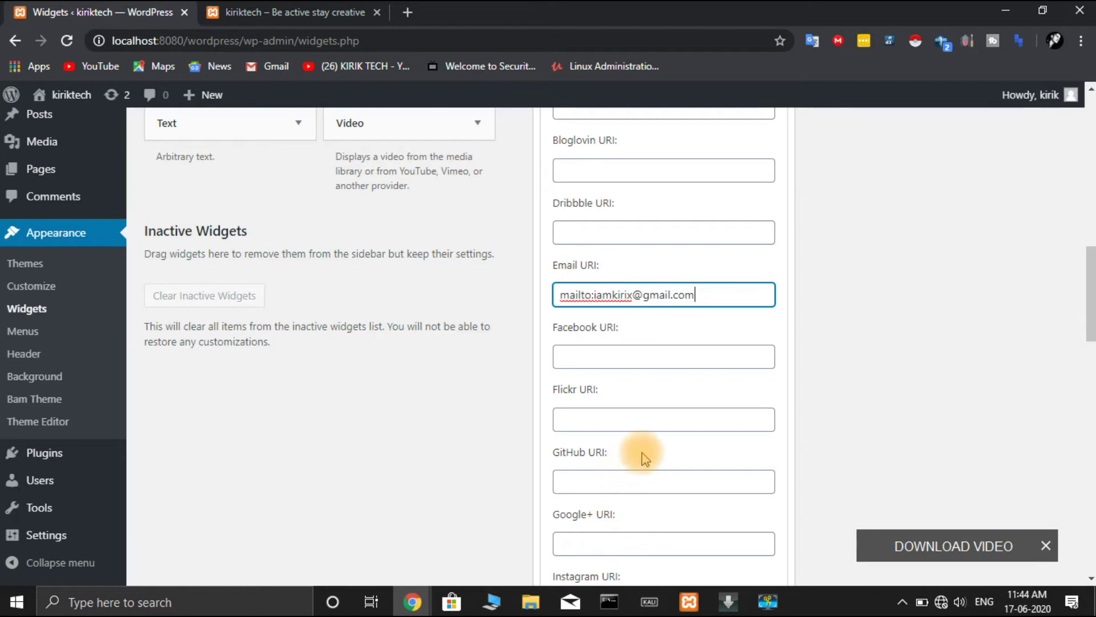
{"action": "scroll", "coordinate": [644, 456], "scroll_direction": "down", "scroll_amount": 2}
{"action": "scroll", "coordinate": [644, 457], "scroll_direction": "down", "scroll_amount": 6}
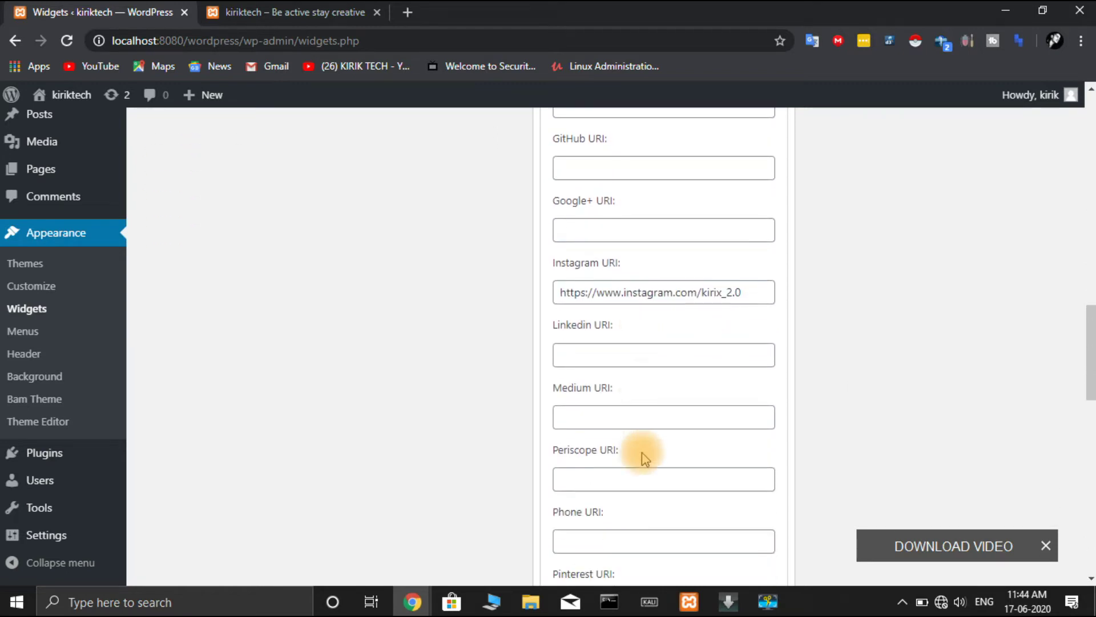
- Add a tel: phone link, save the widget, and switch to the kiriktech site tab
{"action": "left_click", "coordinate": [656, 404]}
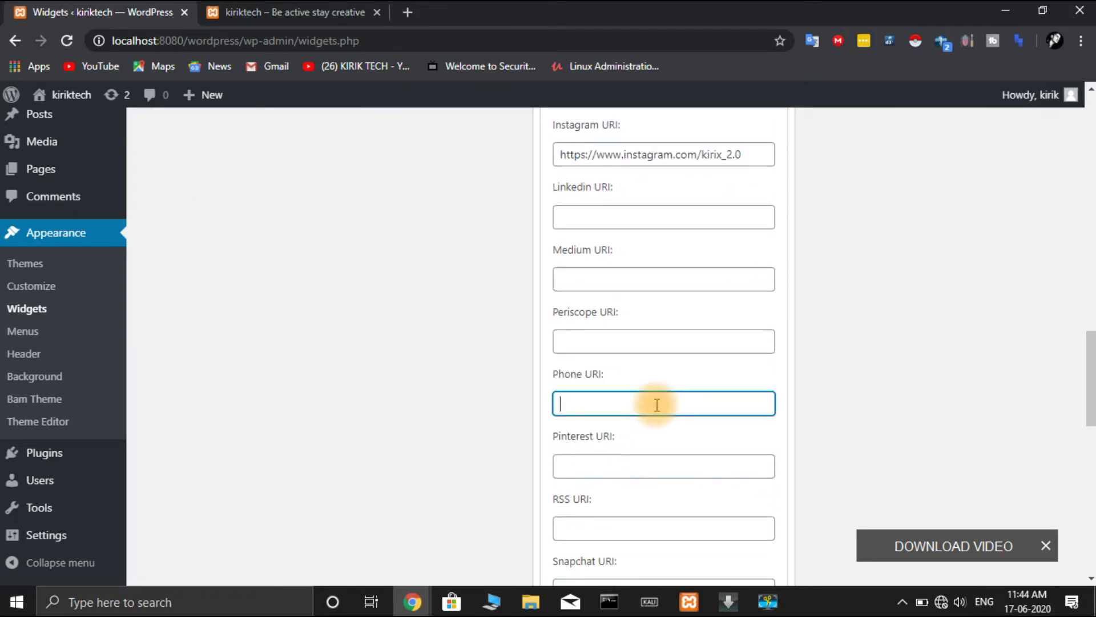
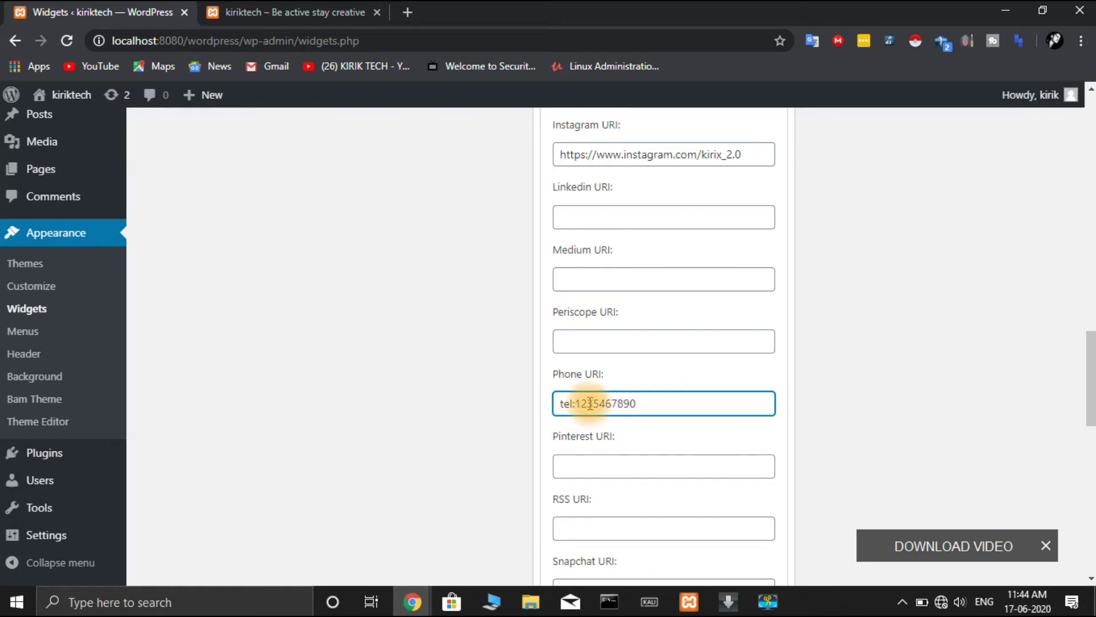
{"action": "scroll", "coordinate": [595, 403], "scroll_direction": "up", "scroll_amount": 7}
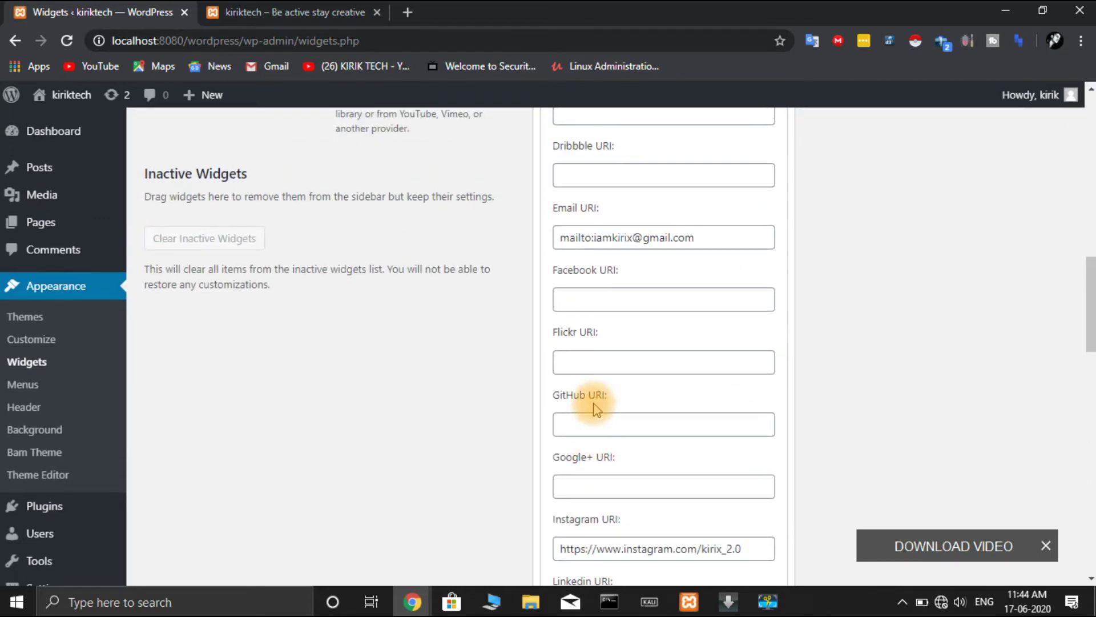
{"action": "scroll", "coordinate": [595, 403], "scroll_direction": "up", "scroll_amount": 6}
{"action": "scroll", "coordinate": [595, 403], "scroll_direction": "down", "scroll_amount": 20}
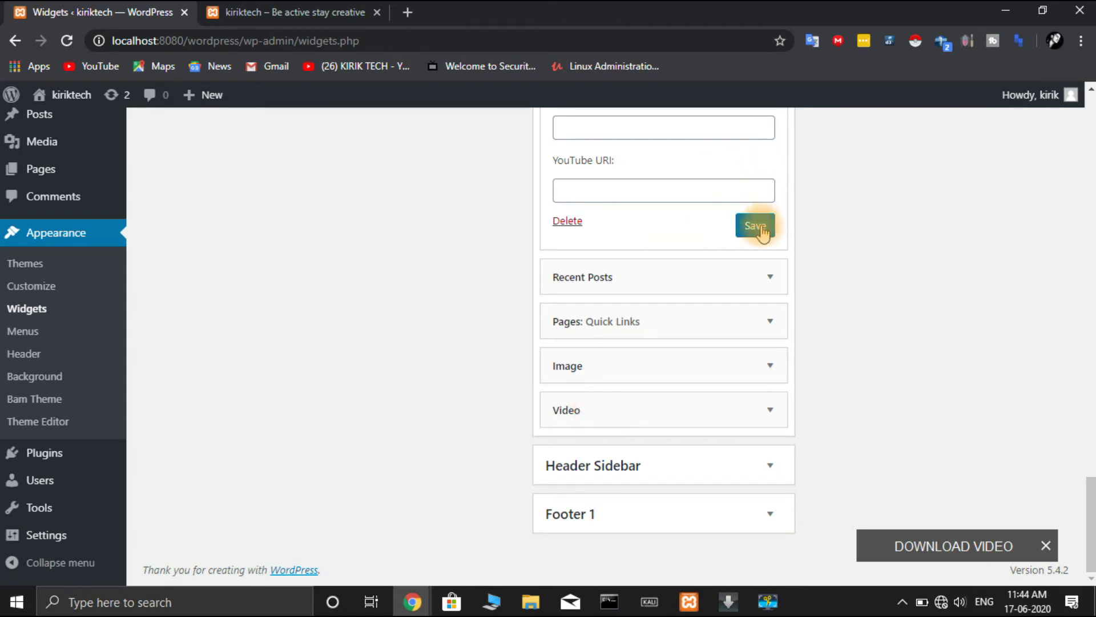
{"action": "left_click", "coordinate": [759, 227]}
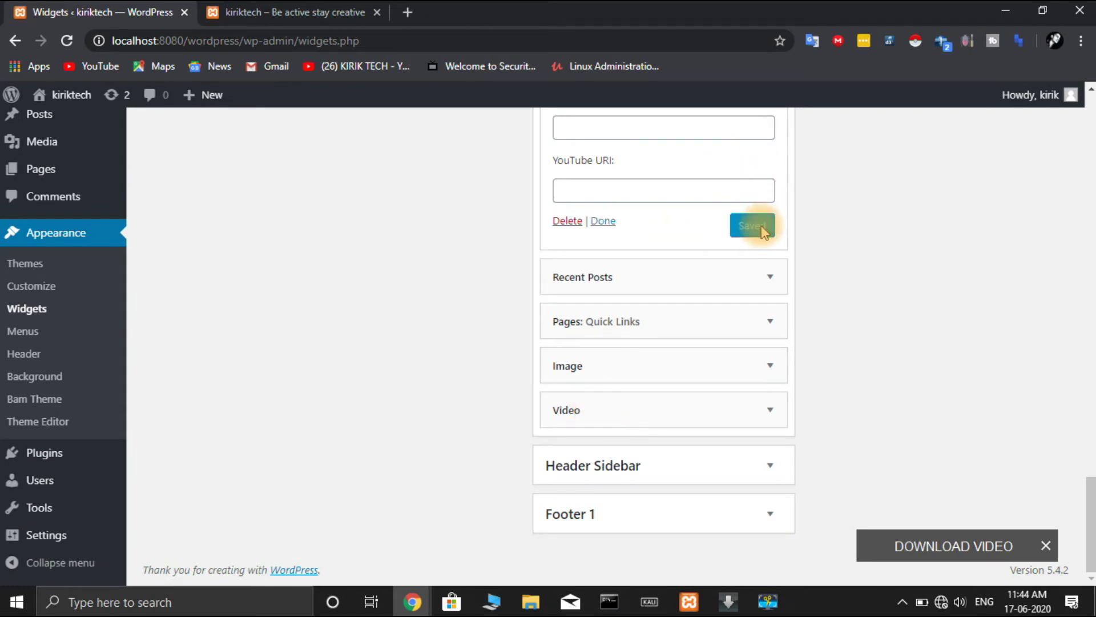
{"action": "left_click", "coordinate": [330, 12]}
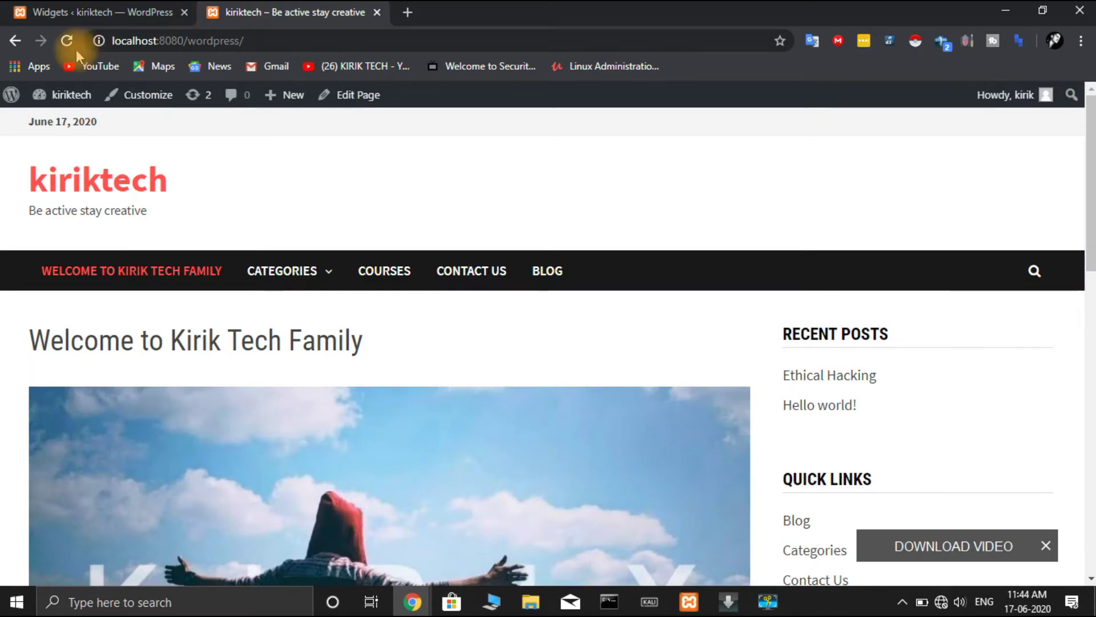
- Reload the live site and test the sidebar email icon, dismissing the app chooser
{"action": "left_click", "coordinate": [65, 44]}
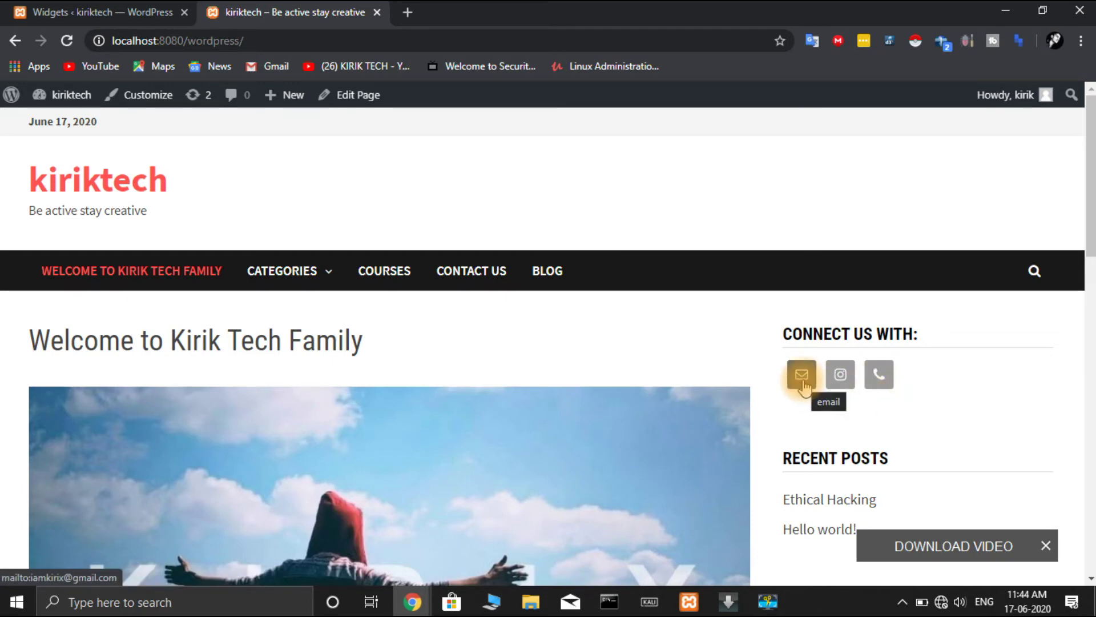
{"action": "left_click", "coordinate": [804, 385]}
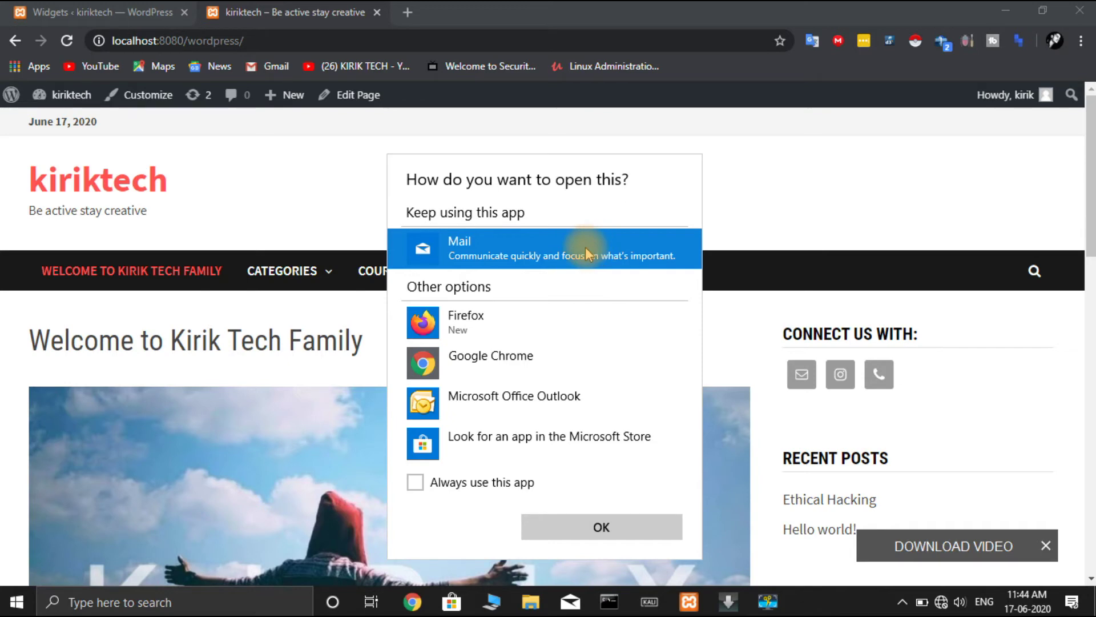
{"action": "left_click", "coordinate": [845, 195]}
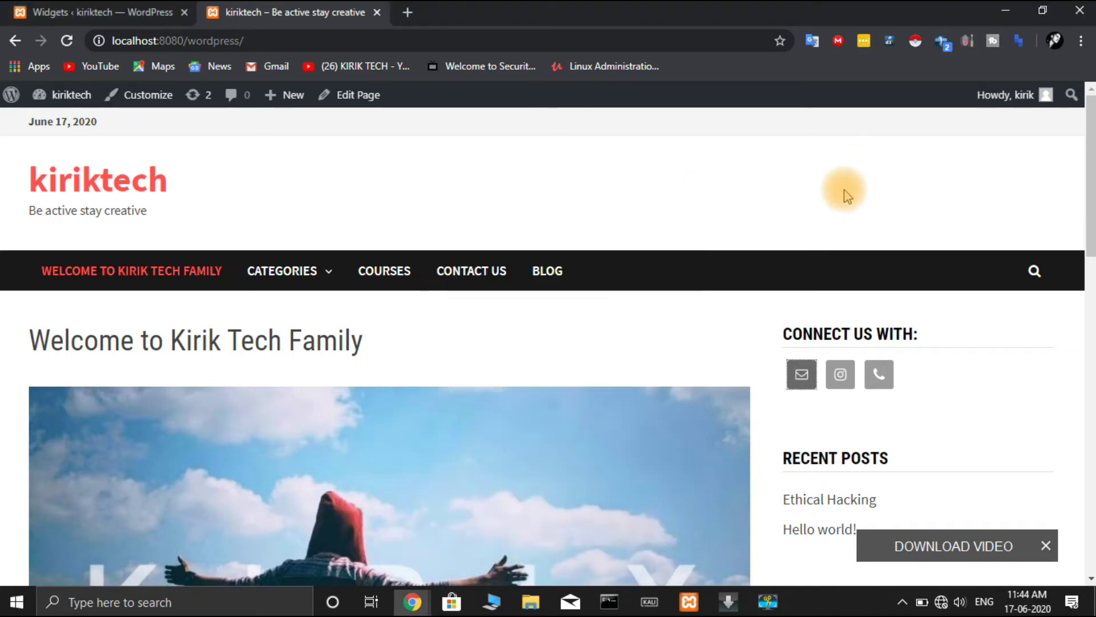
- Test the Instagram icon's new-tab link, then return to the Widgets admin tab
{"action": "left_click", "coordinate": [839, 377]}
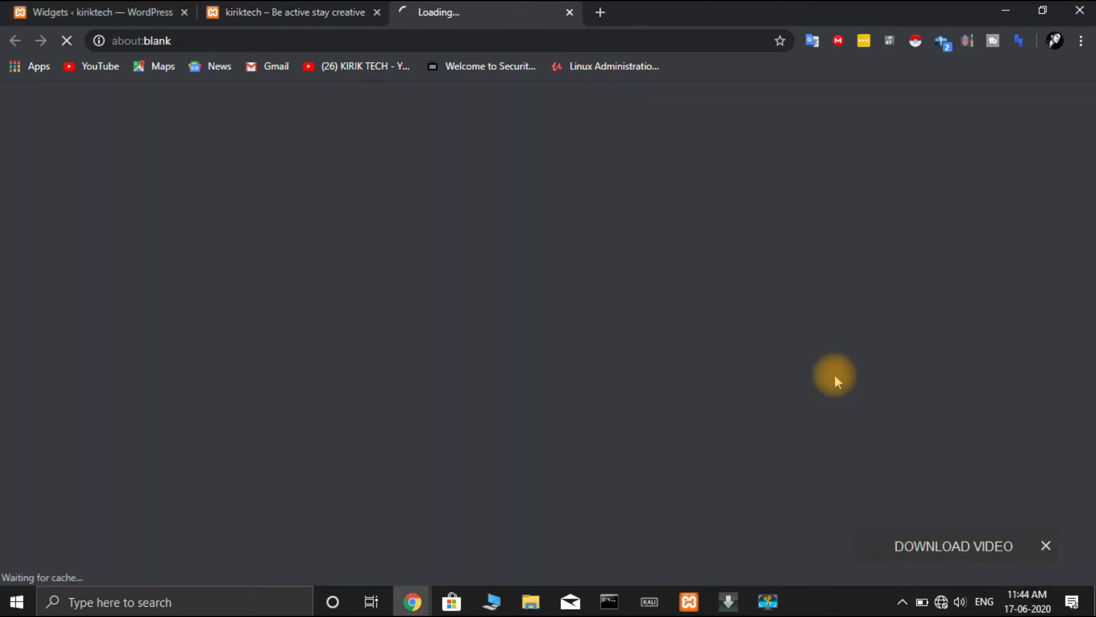
{"action": "left_click", "coordinate": [139, 12]}
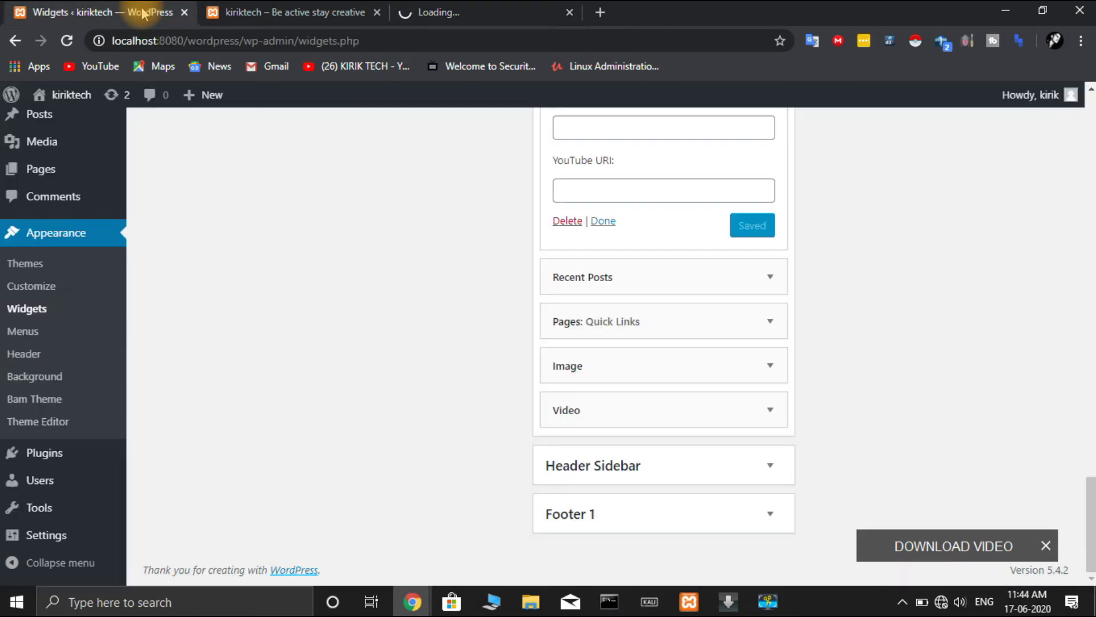
{"action": "left_click", "coordinate": [748, 225]}
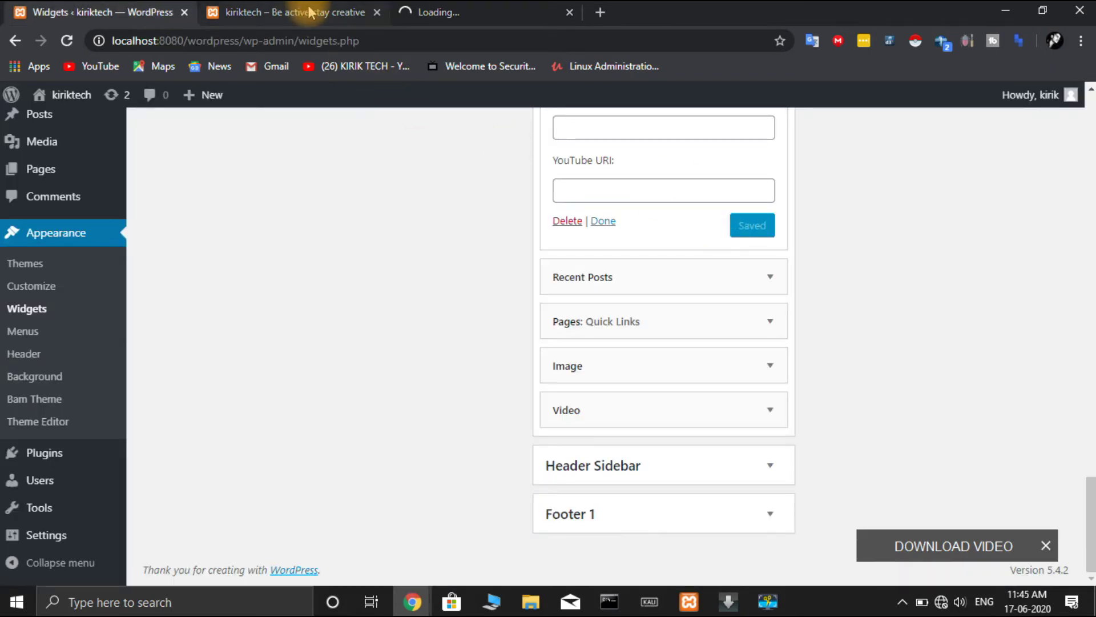
{"action": "left_click", "coordinate": [303, 12]}
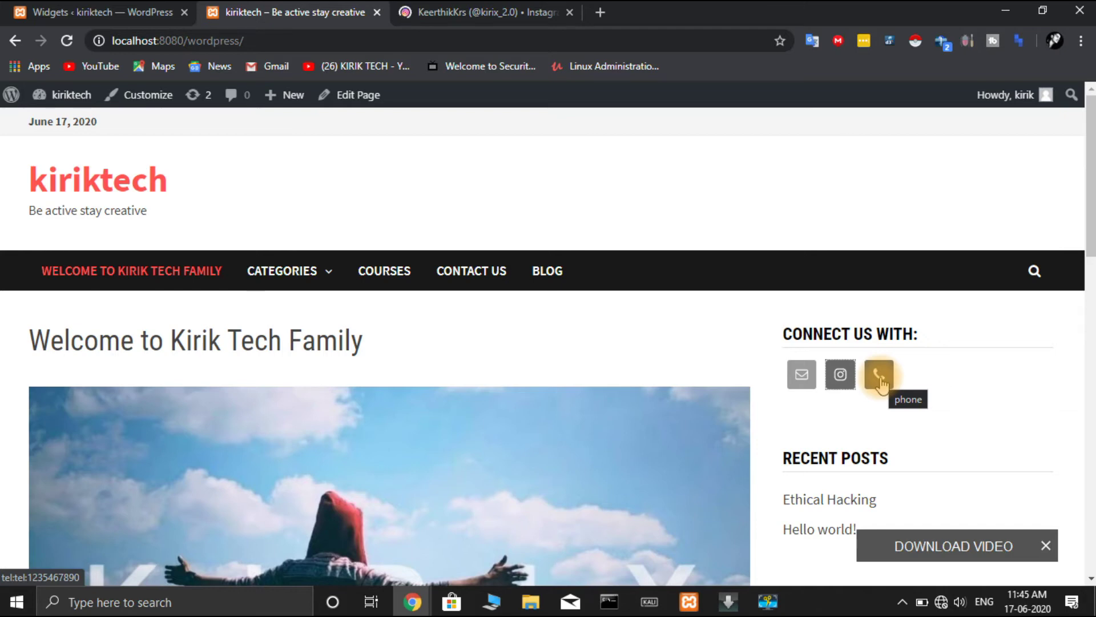
{"action": "left_click", "coordinate": [494, 12]}
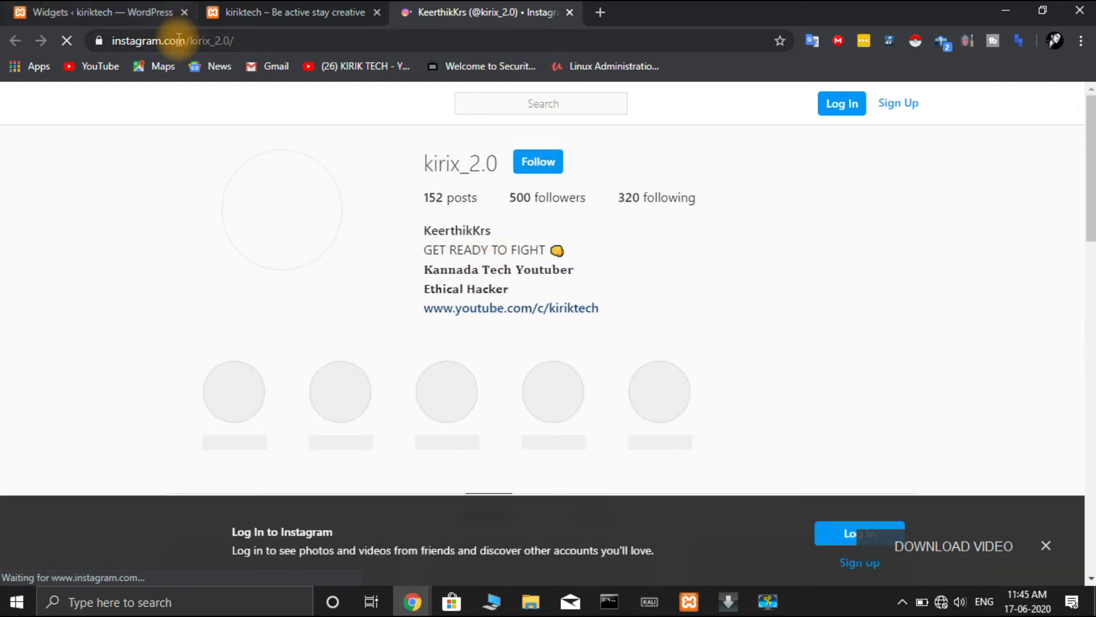
{"action": "left_click", "coordinate": [151, 13]}
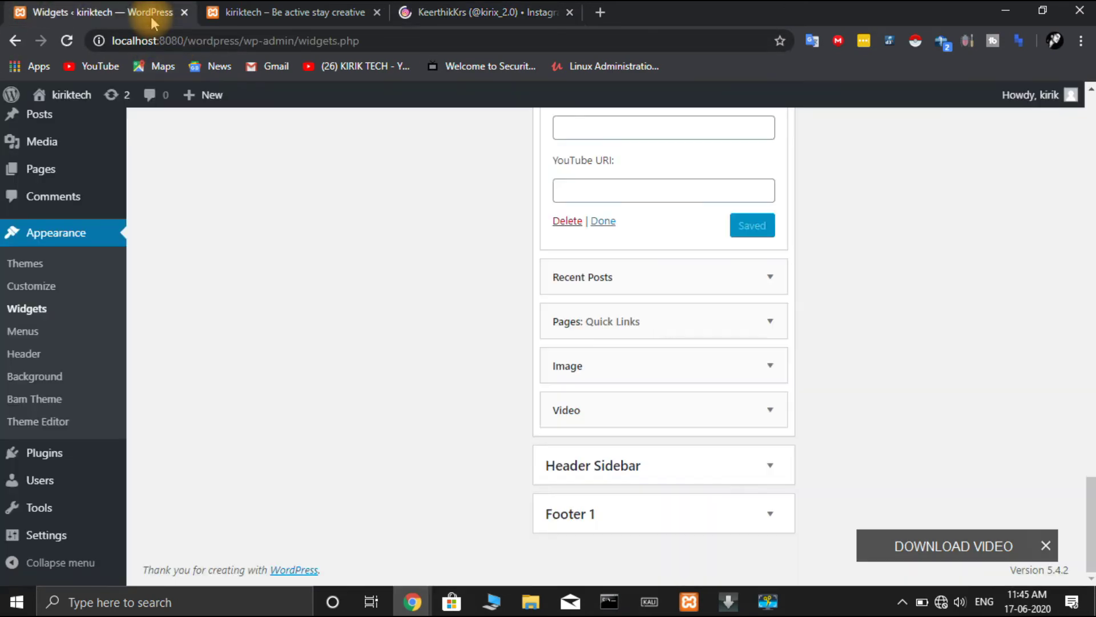
{"action": "left_click", "coordinate": [320, 12]}
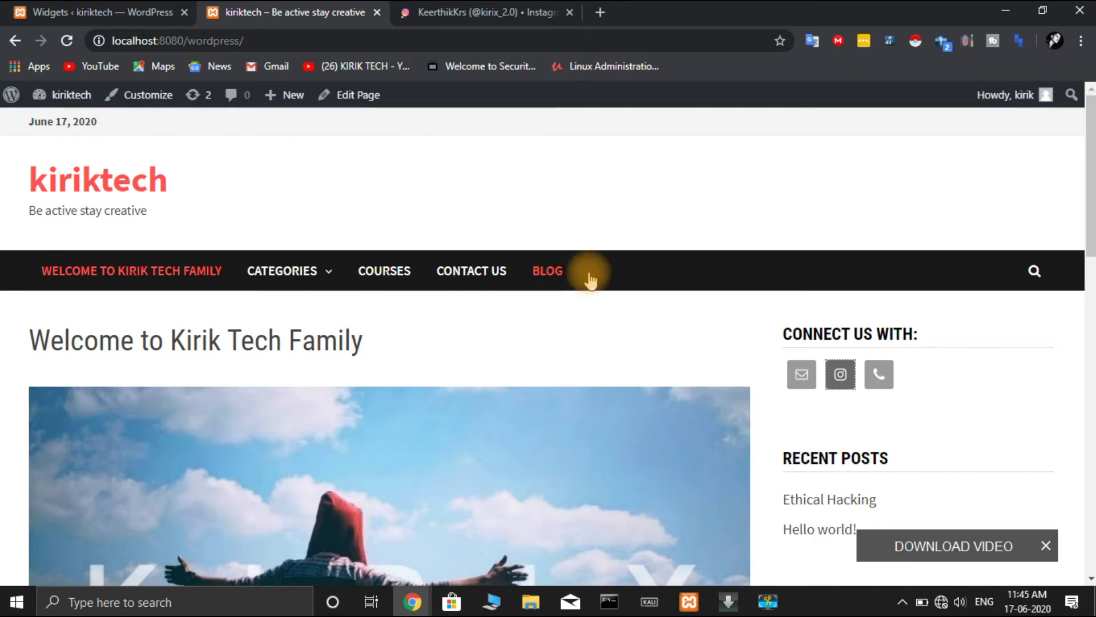
{"action": "scroll", "coordinate": [511, 348], "scroll_direction": "down", "scroll_amount": 3}
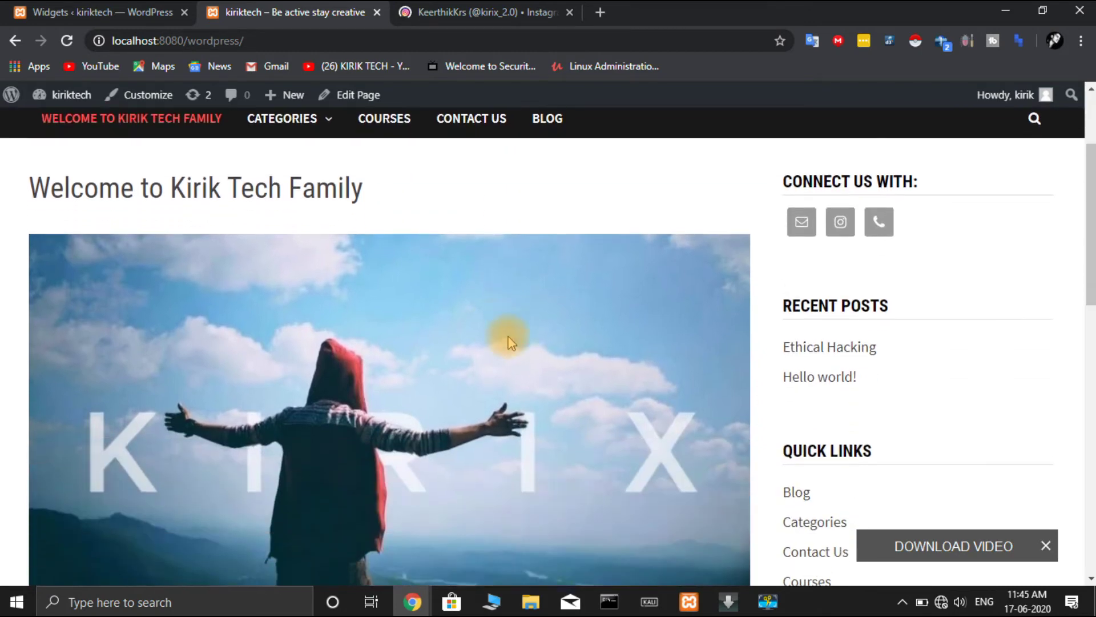
{"action": "left_click", "coordinate": [168, 8]}
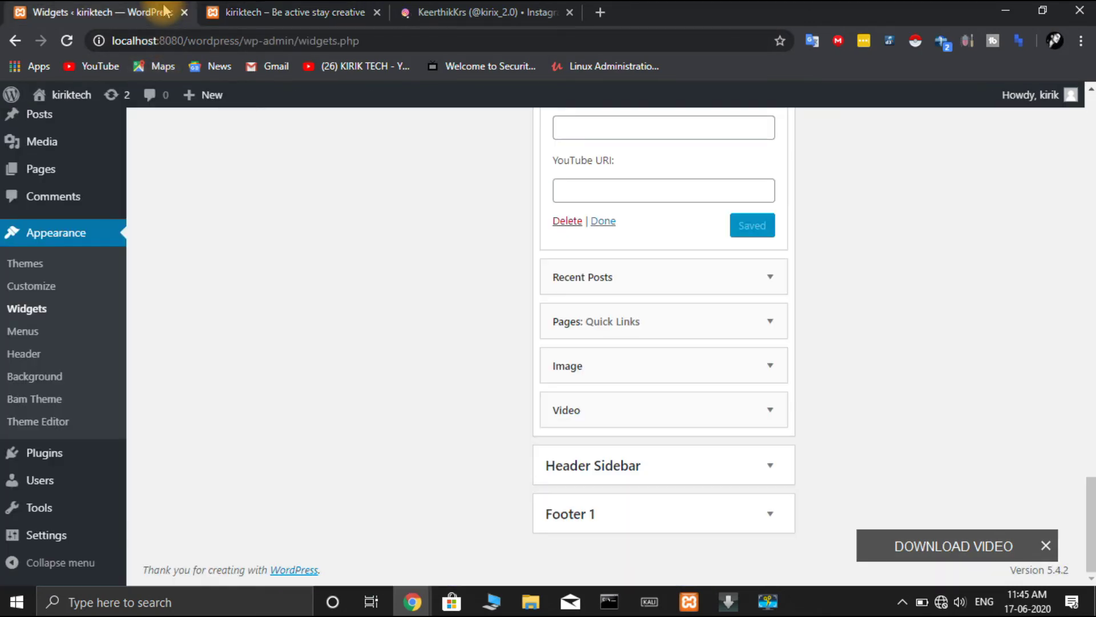
- Activate Contact Form 7 in Plugins and open its Contact Forms list showing Contact form 1
{"action": "left_click", "coordinate": [15, 41]}
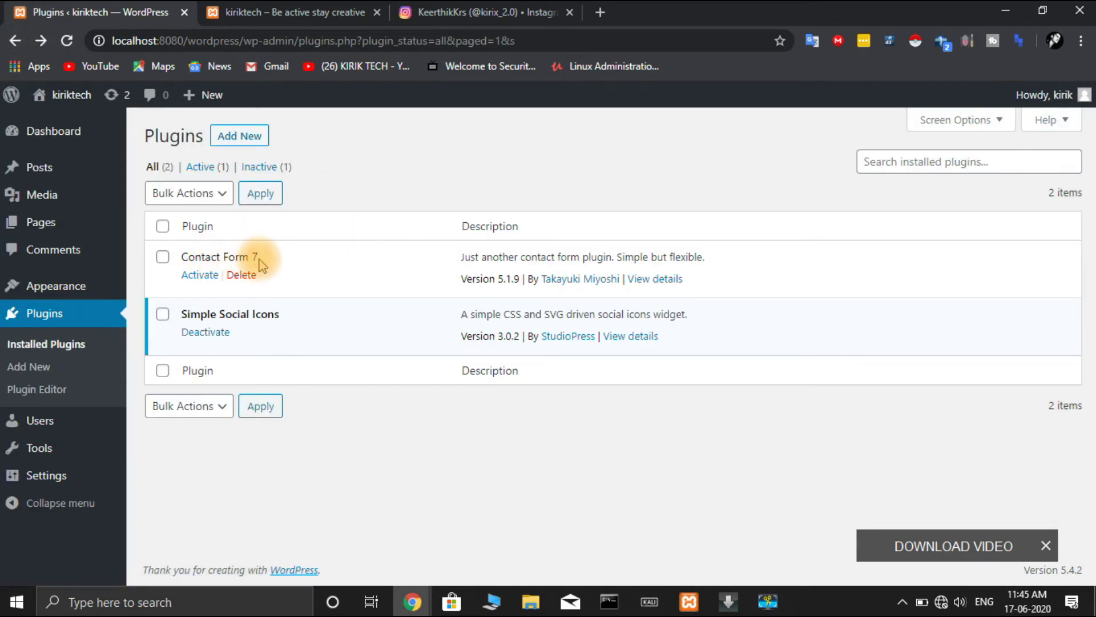
{"action": "left_click", "coordinate": [210, 277]}
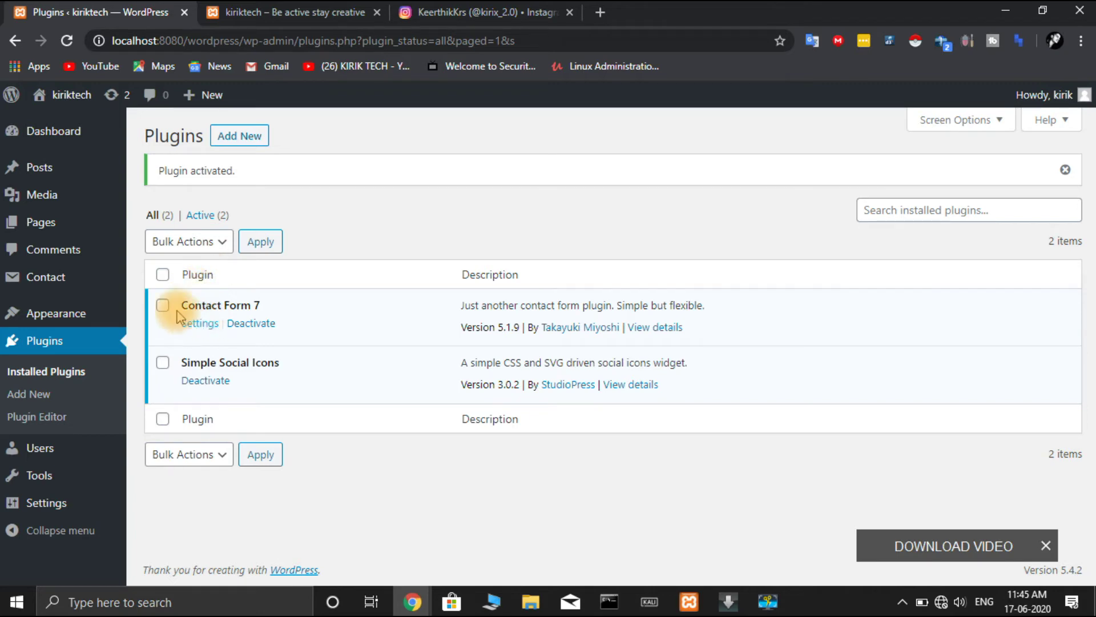
{"action": "mouse_move", "coordinate": [84, 274]}
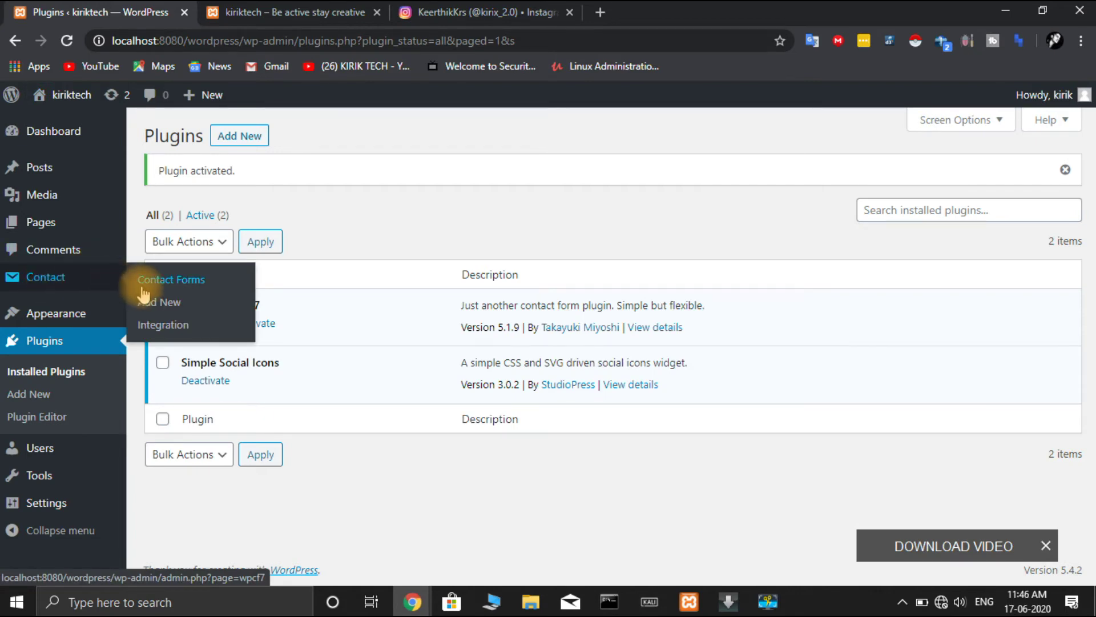
{"action": "left_click", "coordinate": [171, 280]}
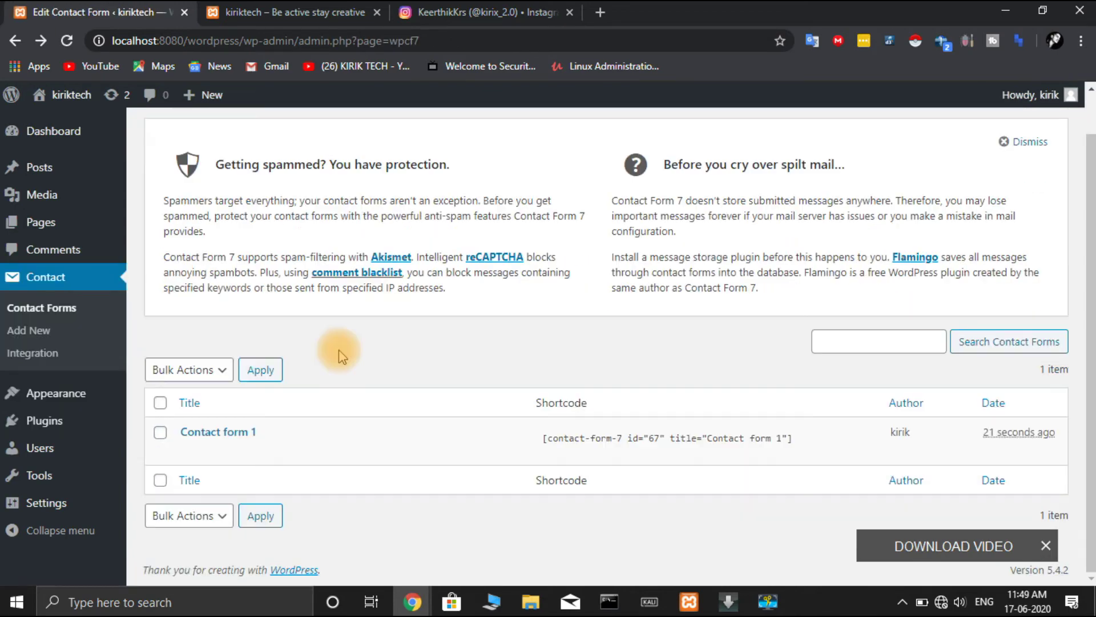
{"action": "mouse_move", "coordinate": [240, 457]}
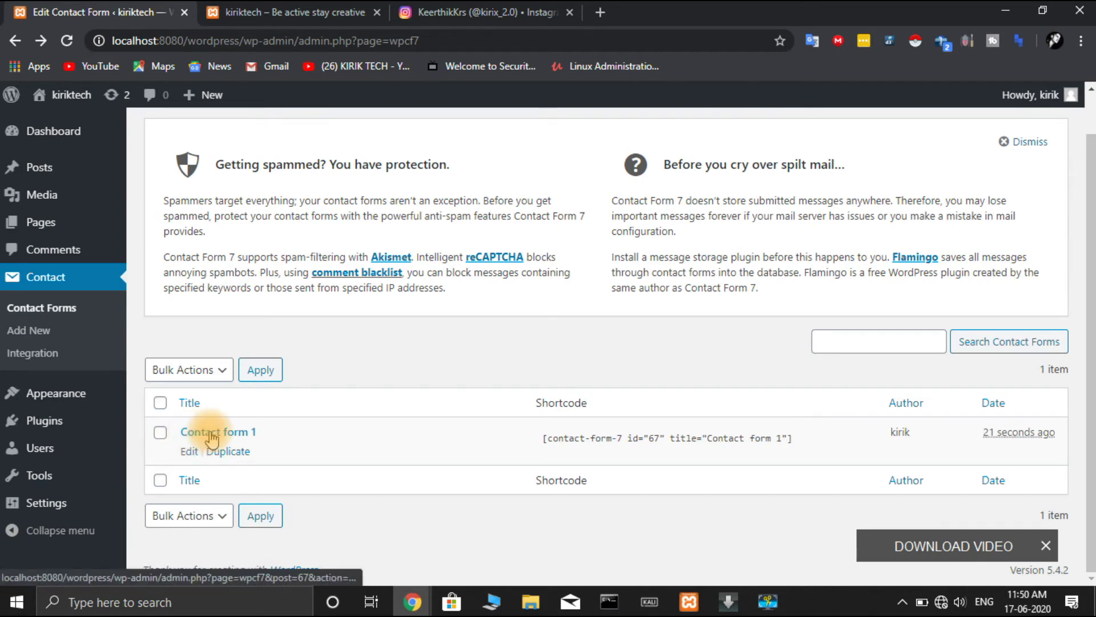
- Review Contact form 1's Name, Email, Subject, Message and Send template, then save it
{"action": "left_click", "coordinate": [190, 452]}
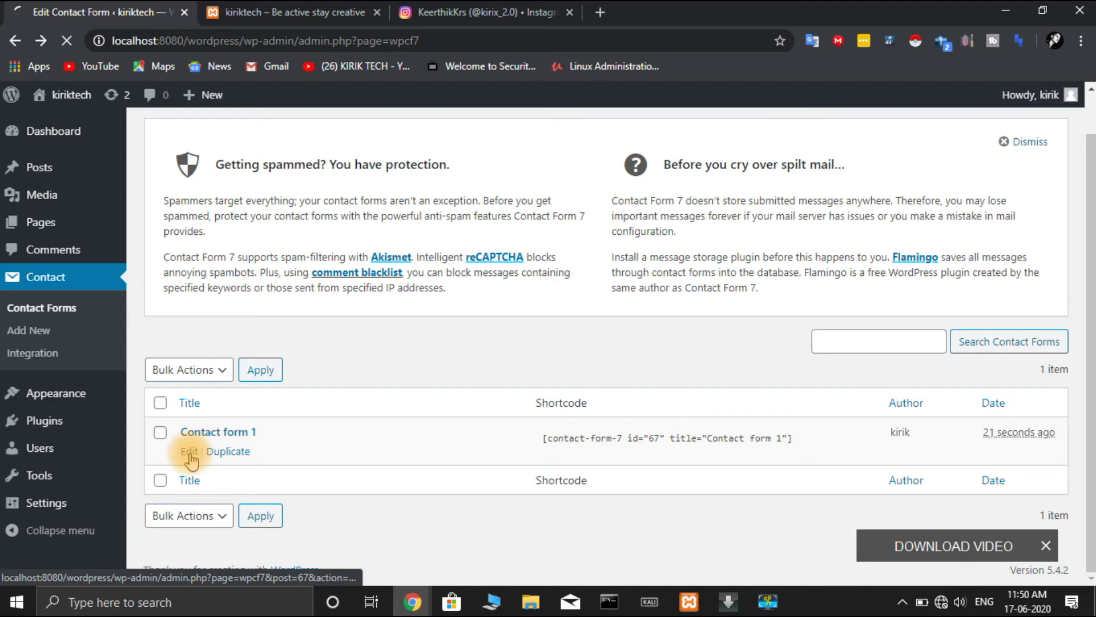
{"action": "scroll", "coordinate": [440, 360], "scroll_direction": "down", "scroll_amount": 2}
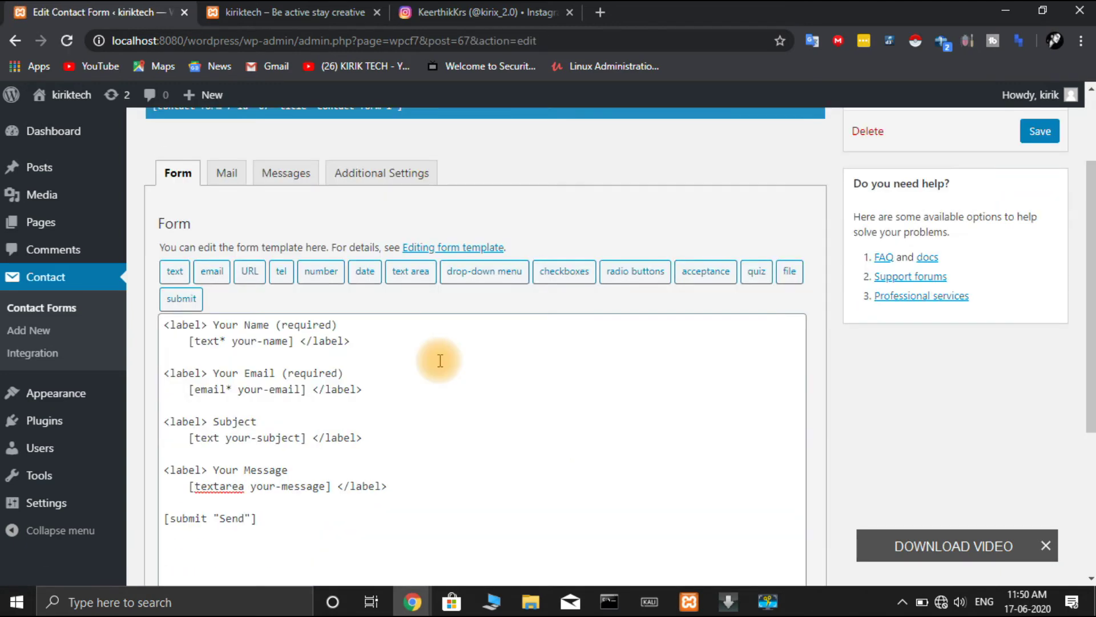
{"action": "scroll", "coordinate": [440, 360], "scroll_direction": "down", "scroll_amount": 4}
{"action": "scroll", "coordinate": [440, 360], "scroll_direction": "up", "scroll_amount": 4}
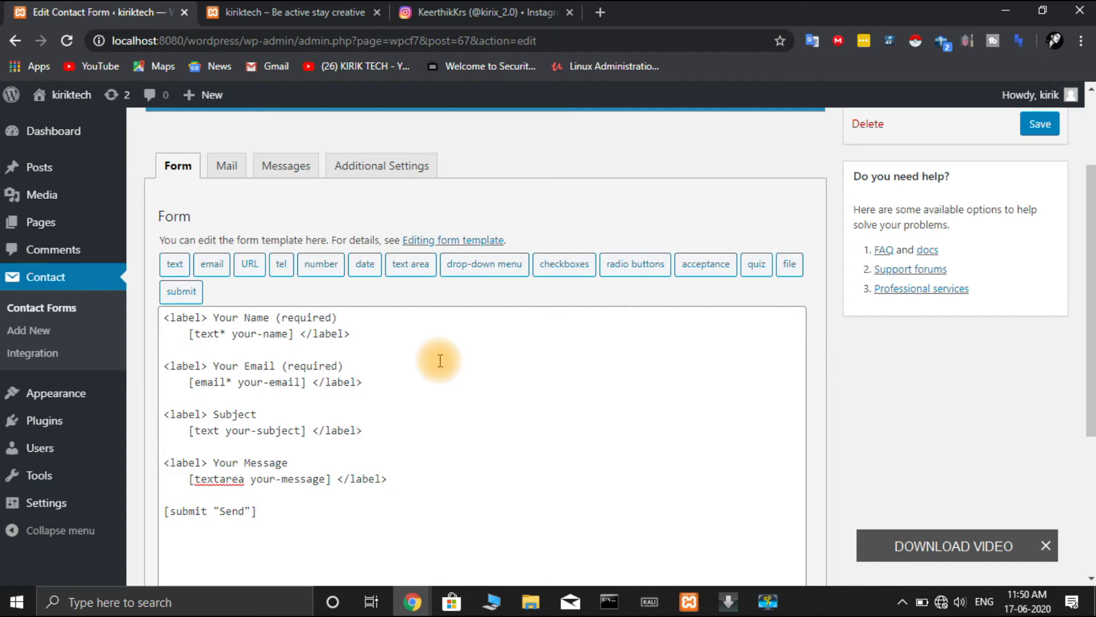
{"action": "scroll", "coordinate": [439, 360], "scroll_direction": "down", "scroll_amount": 2}
{"action": "scroll", "coordinate": [440, 360], "scroll_direction": "up", "scroll_amount": 2}
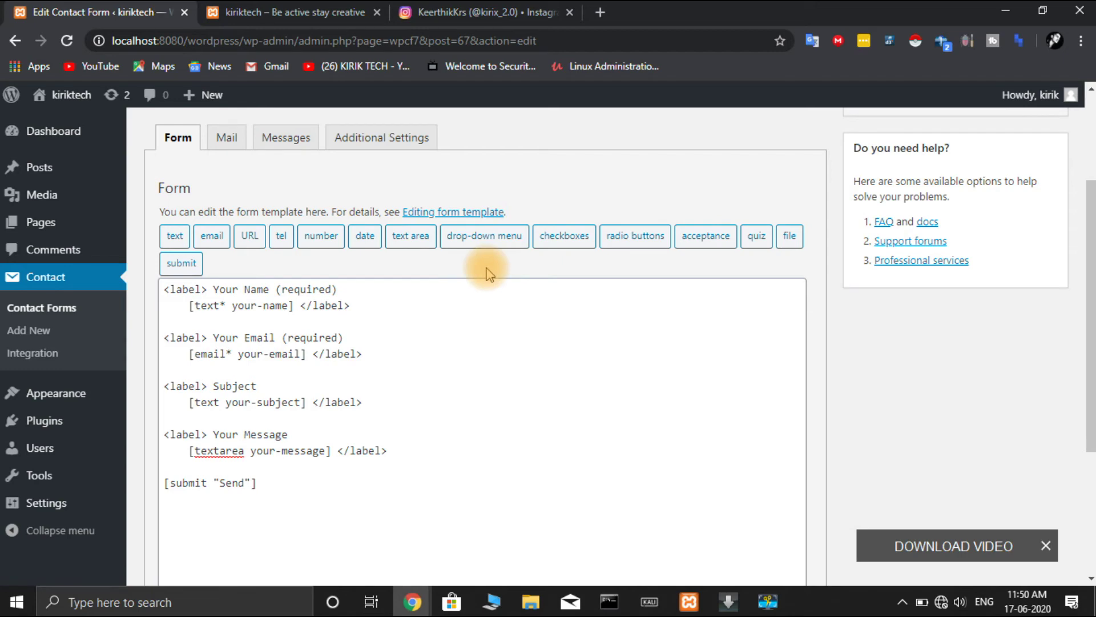
{"action": "scroll", "coordinate": [497, 335], "scroll_direction": "down", "scroll_amount": 4}
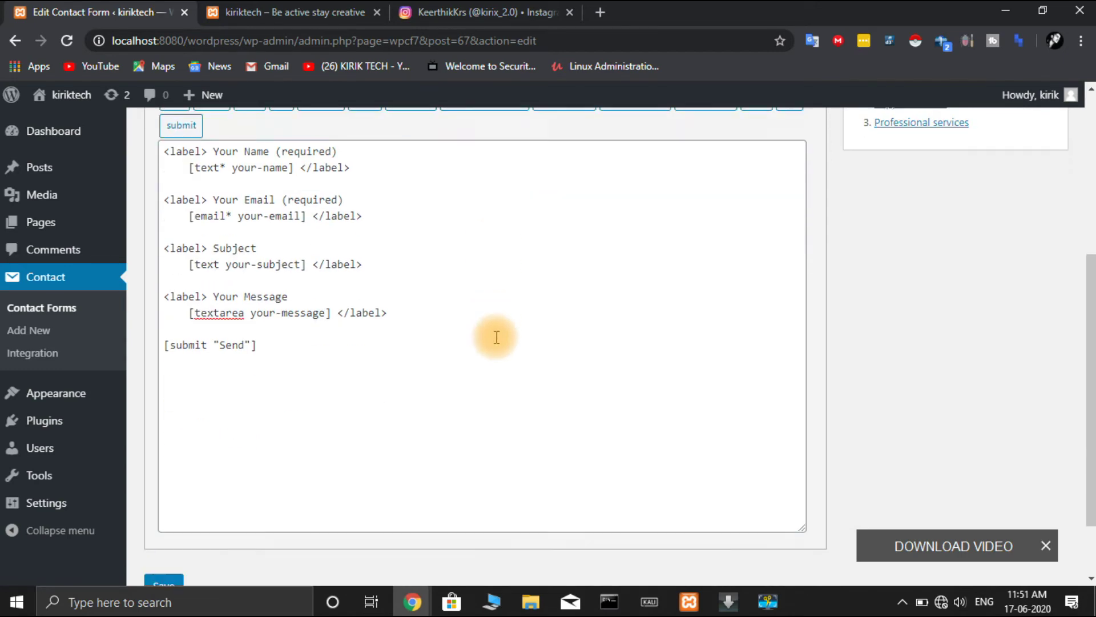
{"action": "left_click", "coordinate": [173, 513]}
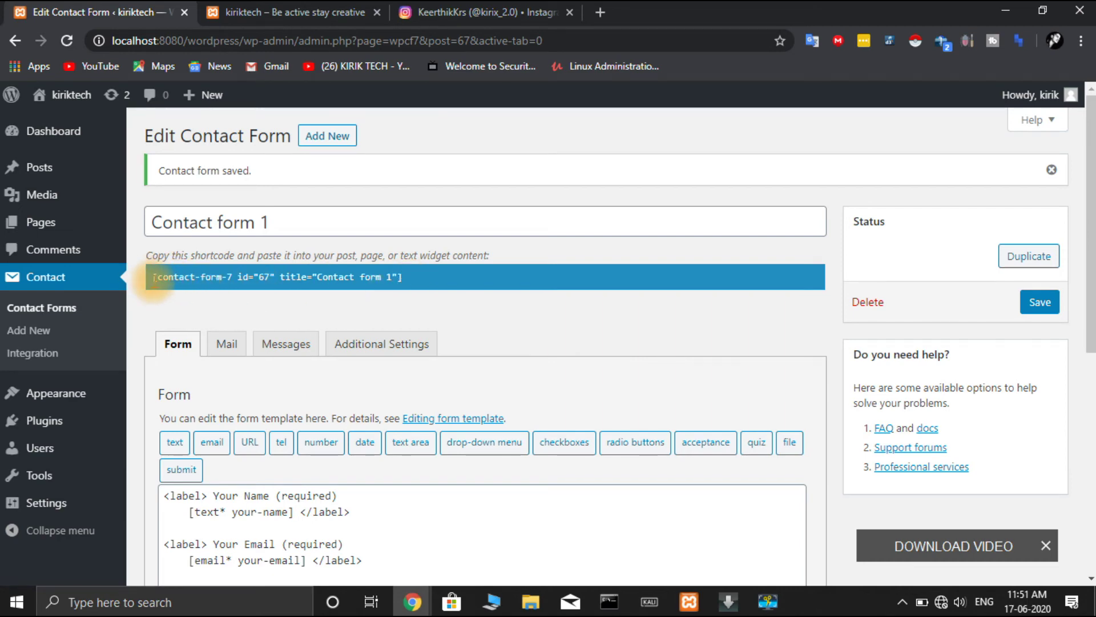
- Copy the [contact-form-7 id="67"] shortcode from the Edit Contact Form screen
{"action": "key", "text": "ctrl+c"}
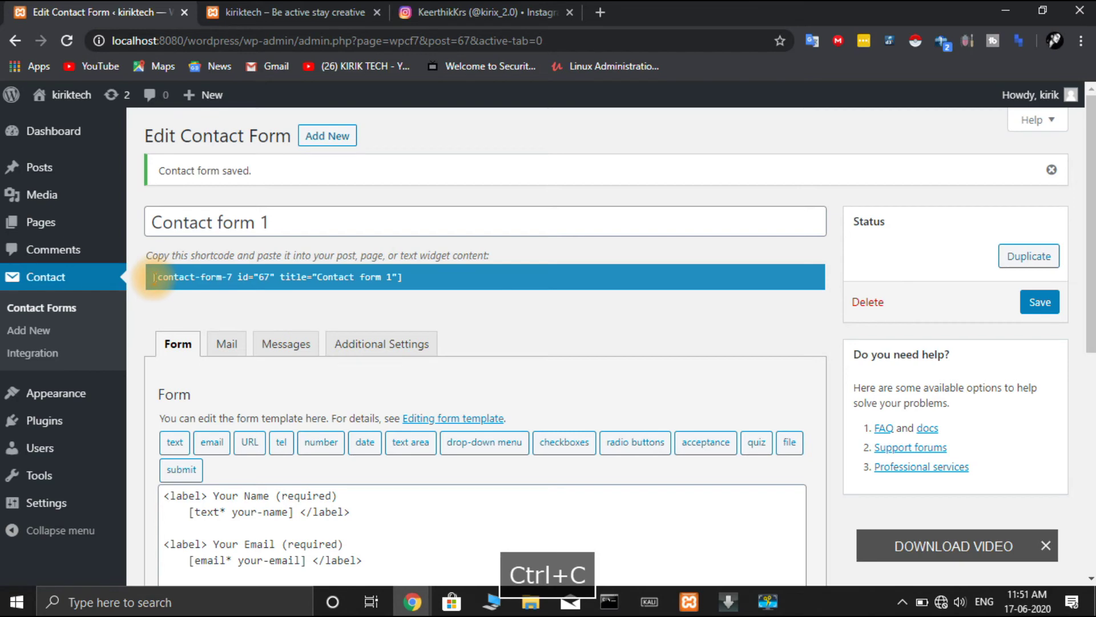
{"action": "left_click_drag", "start_coordinate": [153, 276], "coordinate": [421, 296]}
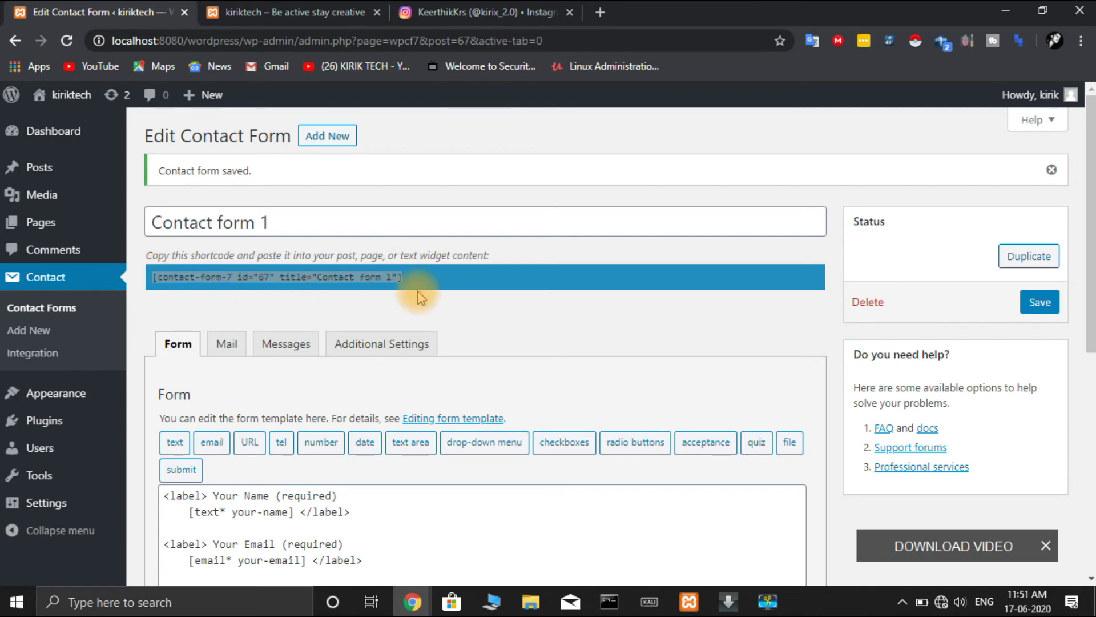
{"action": "key", "text": "ctrl+c"}
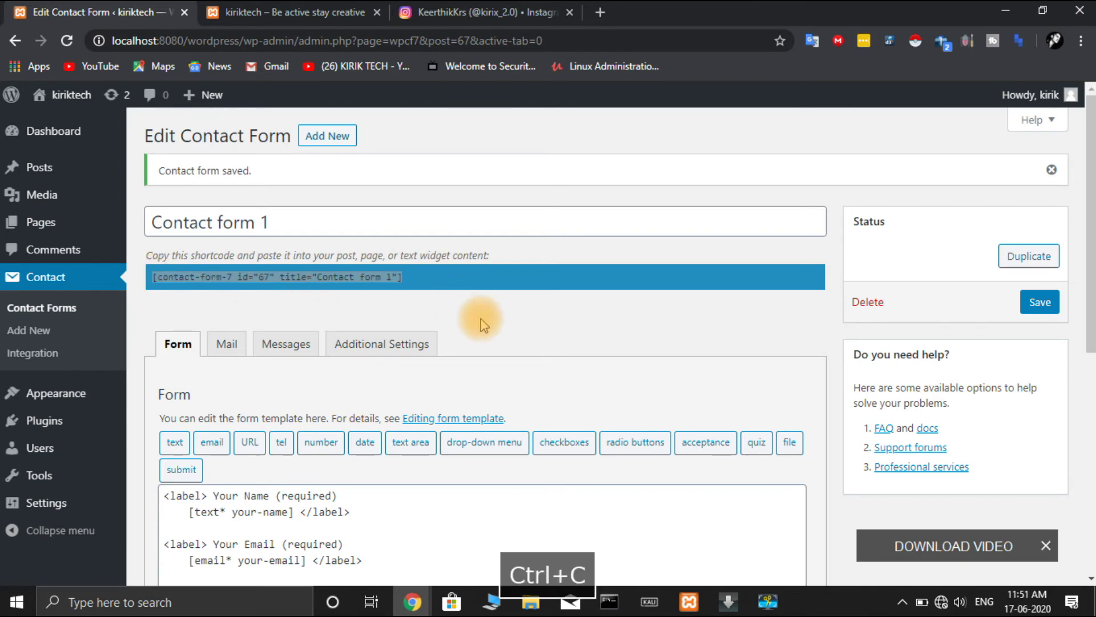
{"action": "left_click", "coordinate": [482, 317]}
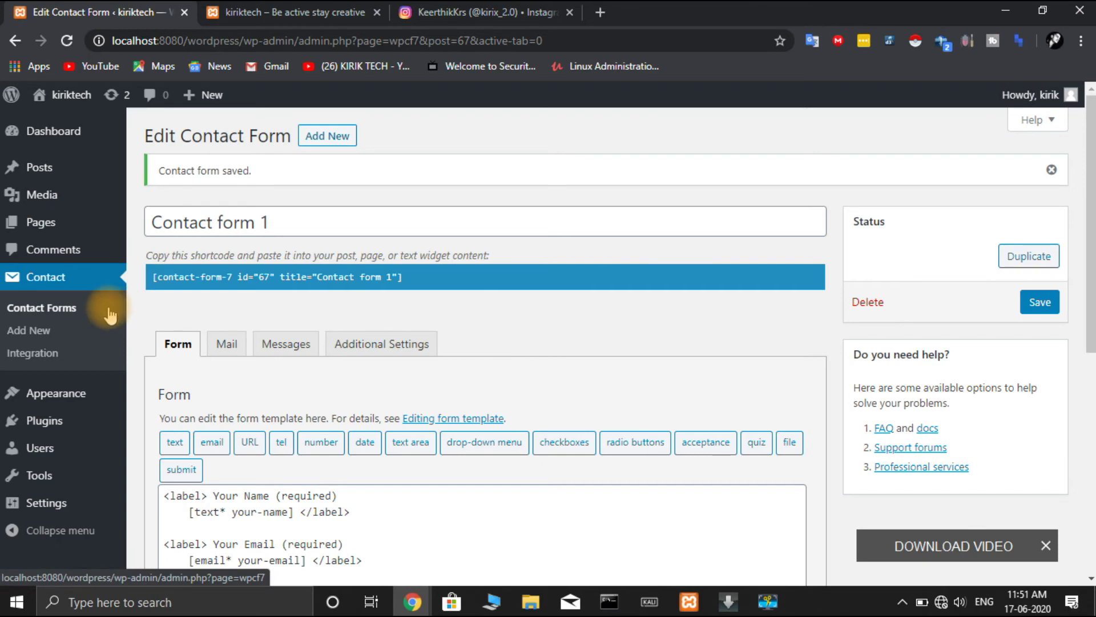
- Paste the Contact form 1 shortcode into the Contact Us page and update it
{"action": "mouse_move", "coordinate": [53, 225]}
{"action": "left_click", "coordinate": [191, 231]}
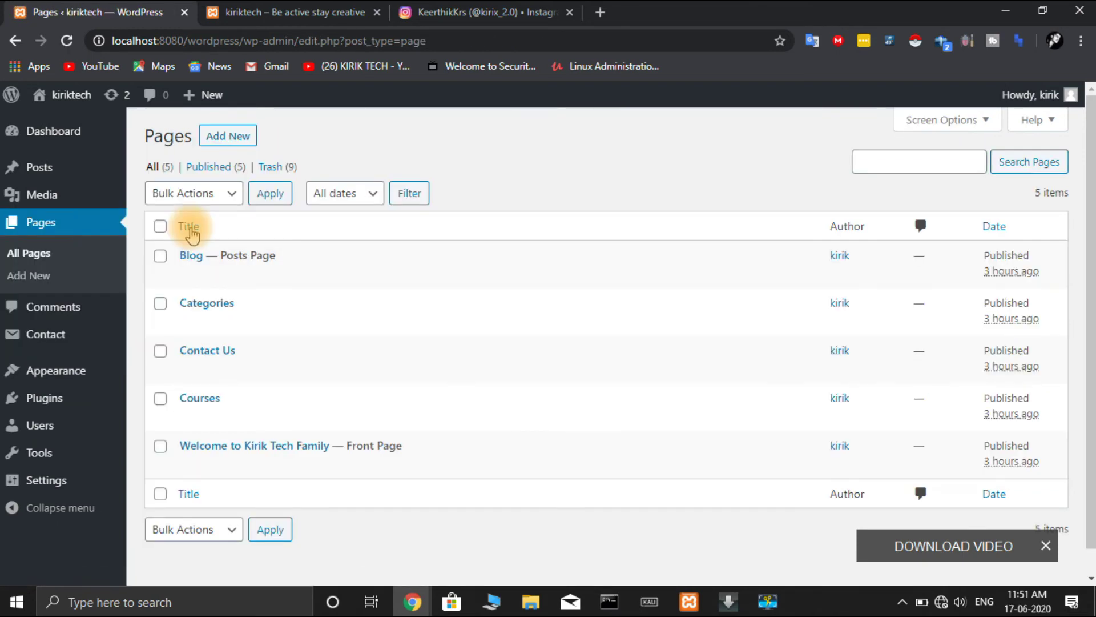
{"action": "mouse_move", "coordinate": [207, 346]}
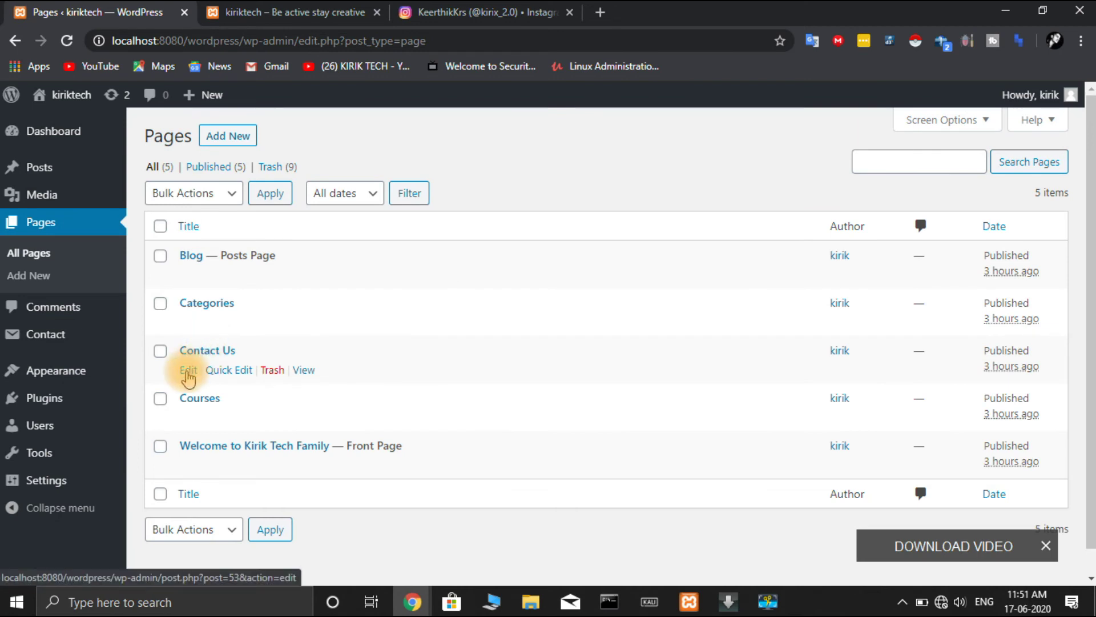
{"action": "left_click", "coordinate": [188, 371]}
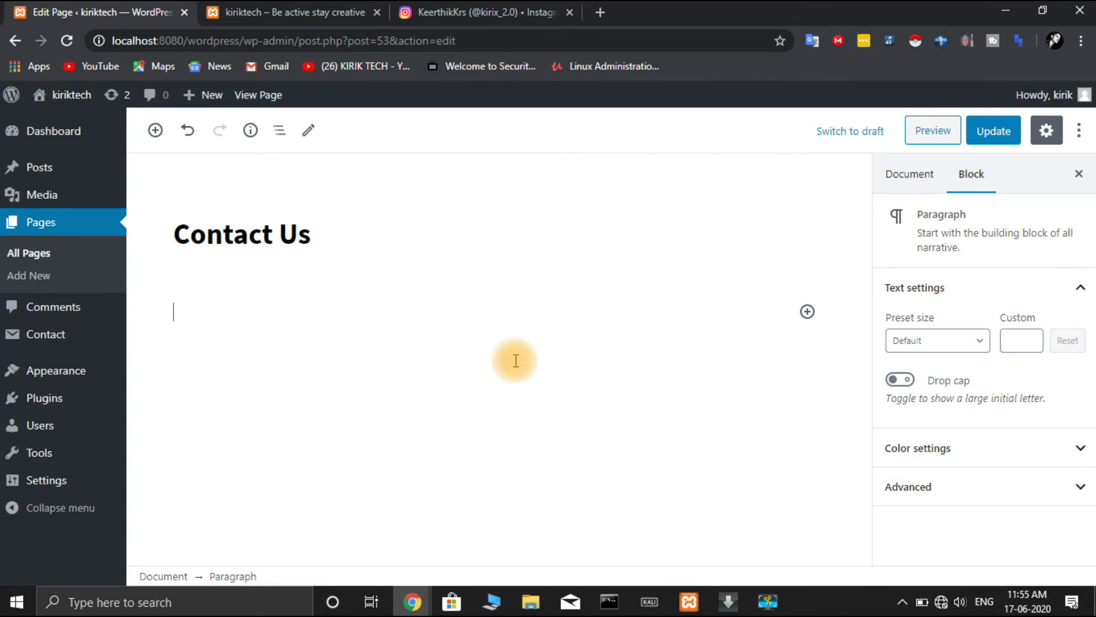
{"action": "key", "text": "ctrl+v"}
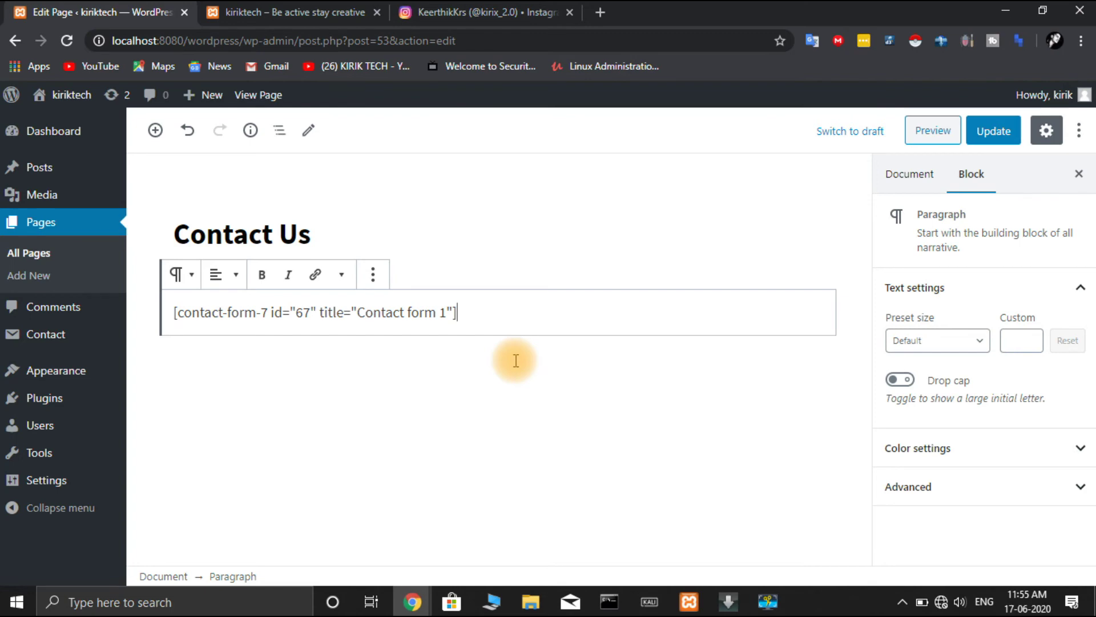
{"action": "left_click", "coordinate": [977, 133]}
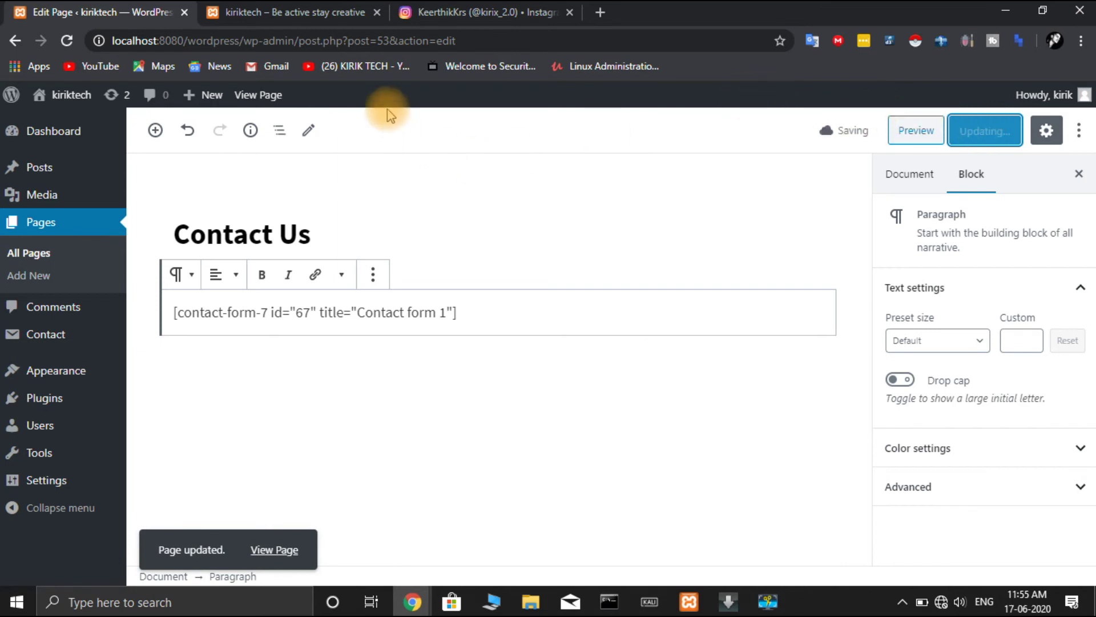
{"action": "left_click", "coordinate": [347, 15]}
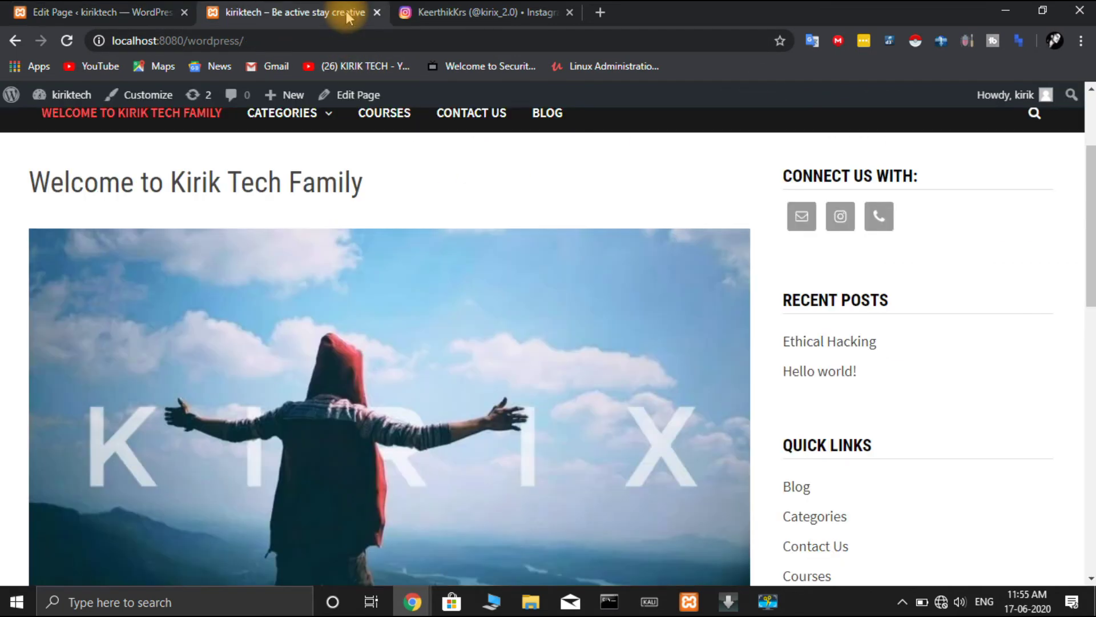
- Reload the site and check the live Contact Us page's form and Send button
{"action": "left_click", "coordinate": [68, 40]}
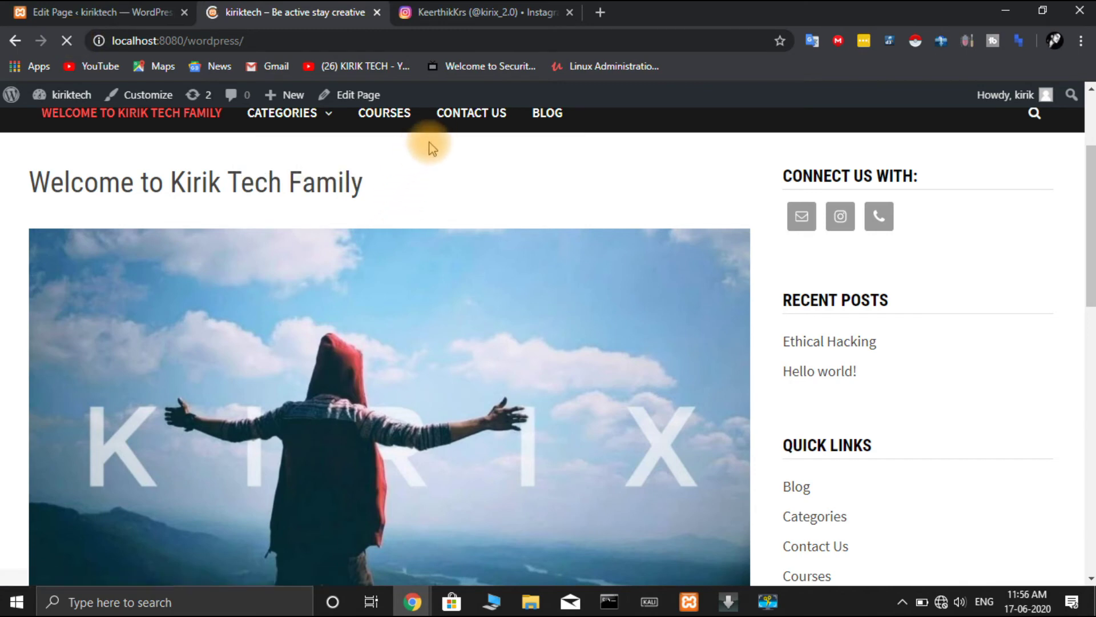
{"action": "left_click", "coordinate": [476, 114]}
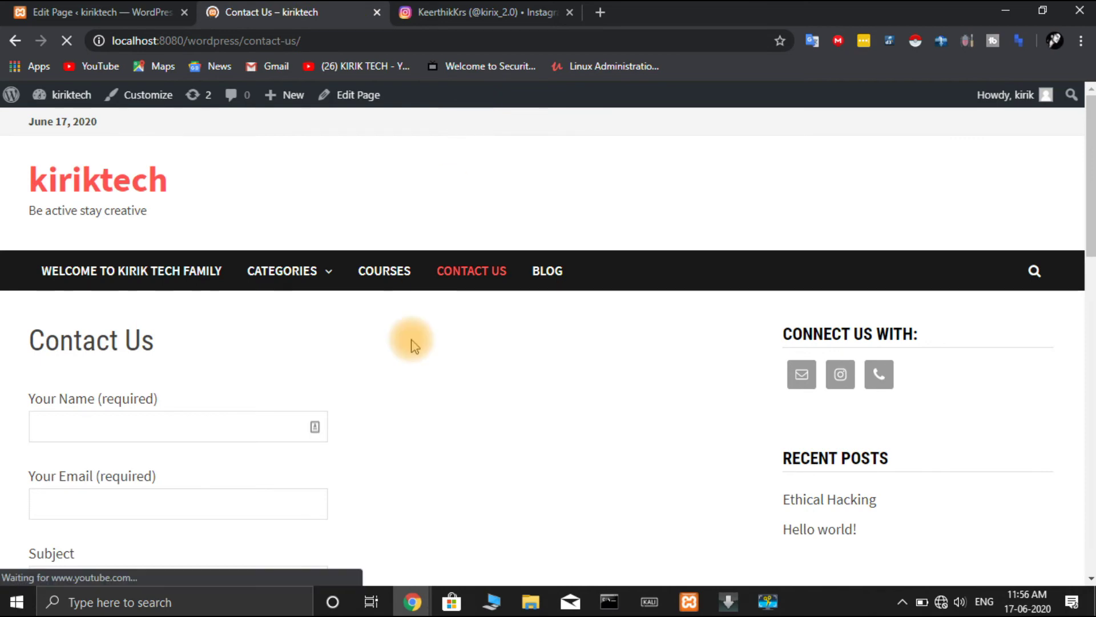
{"action": "scroll", "coordinate": [395, 414], "scroll_direction": "down", "scroll_amount": 7}
{"action": "scroll", "coordinate": [398, 419], "scroll_direction": "up", "scroll_amount": 5}
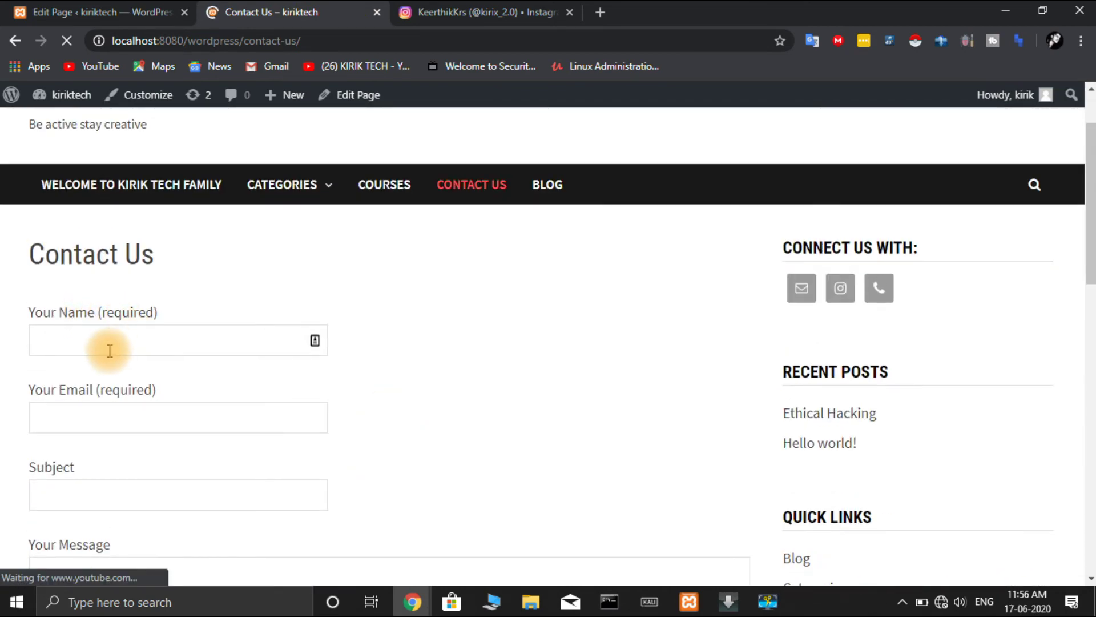
{"action": "scroll", "coordinate": [102, 474], "scroll_direction": "down", "scroll_amount": 1}
{"action": "scroll", "coordinate": [103, 474], "scroll_direction": "down", "scroll_amount": 4}
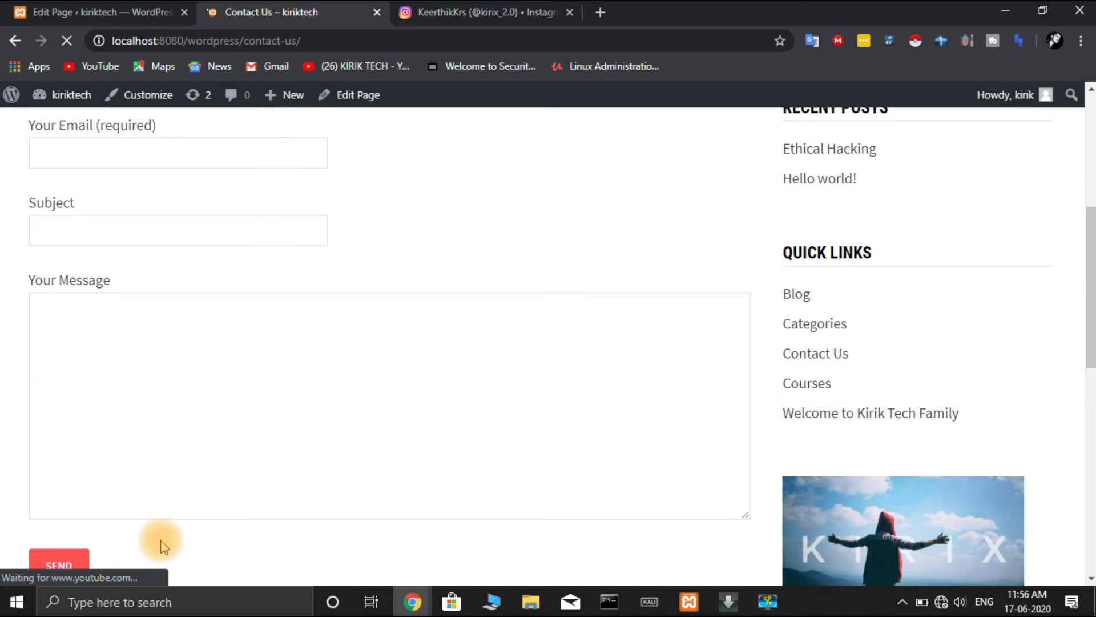
{"action": "scroll", "coordinate": [160, 545], "scroll_direction": "up", "scroll_amount": 6}
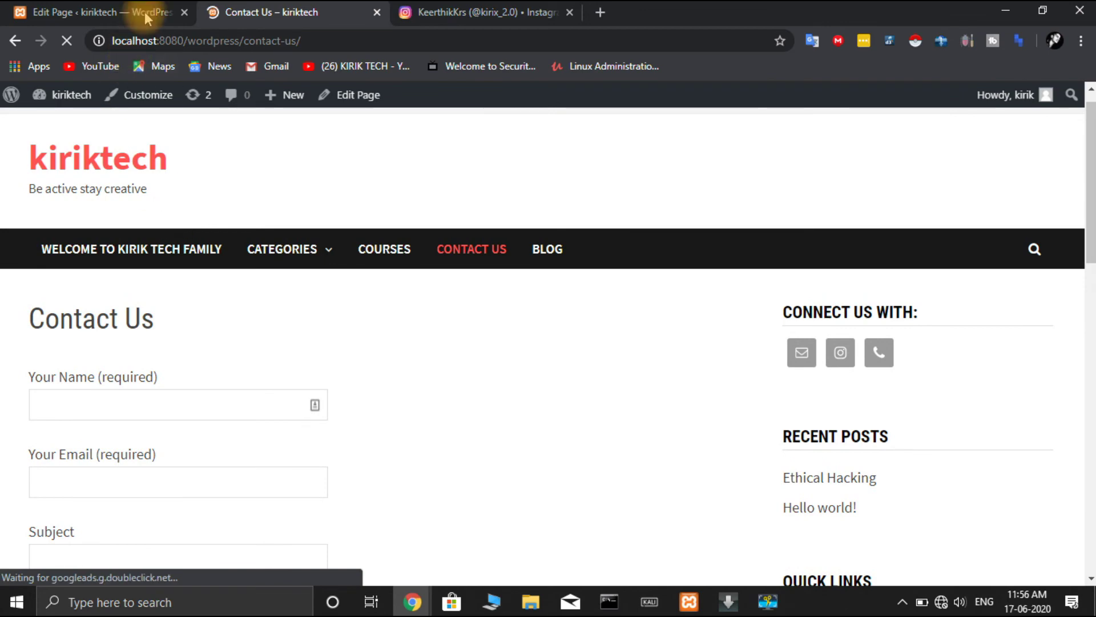
{"action": "left_click", "coordinate": [57, 12]}
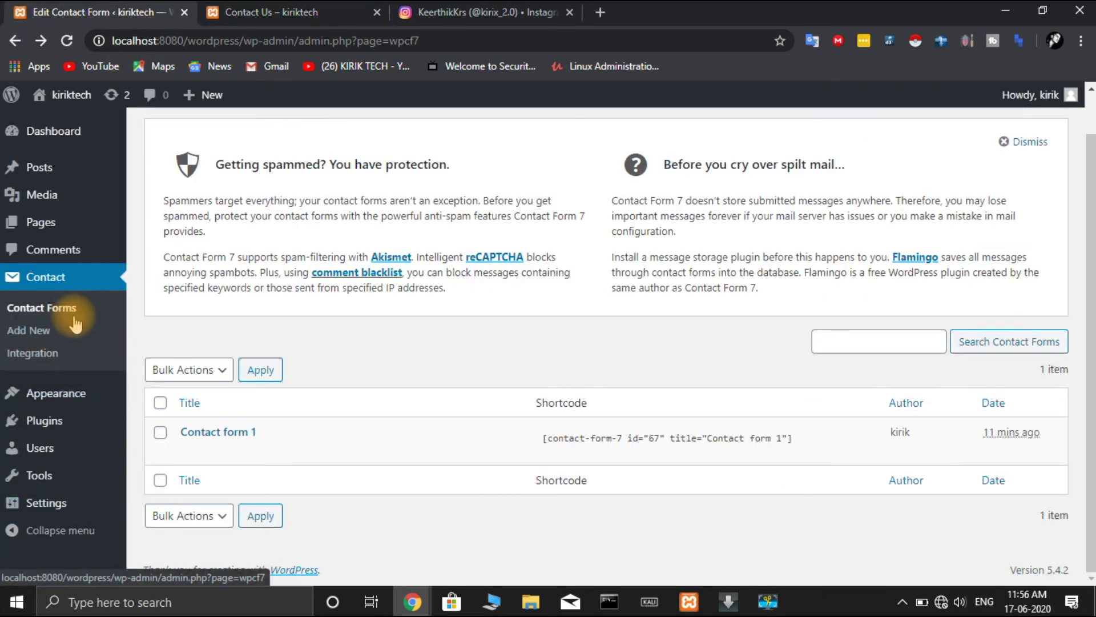
- In Contact form 1's Mail tab, exclude blank mail-tag lines, use HTML content type, and save
{"action": "mouse_move", "coordinate": [184, 451]}
{"action": "left_click", "coordinate": [191, 452]}
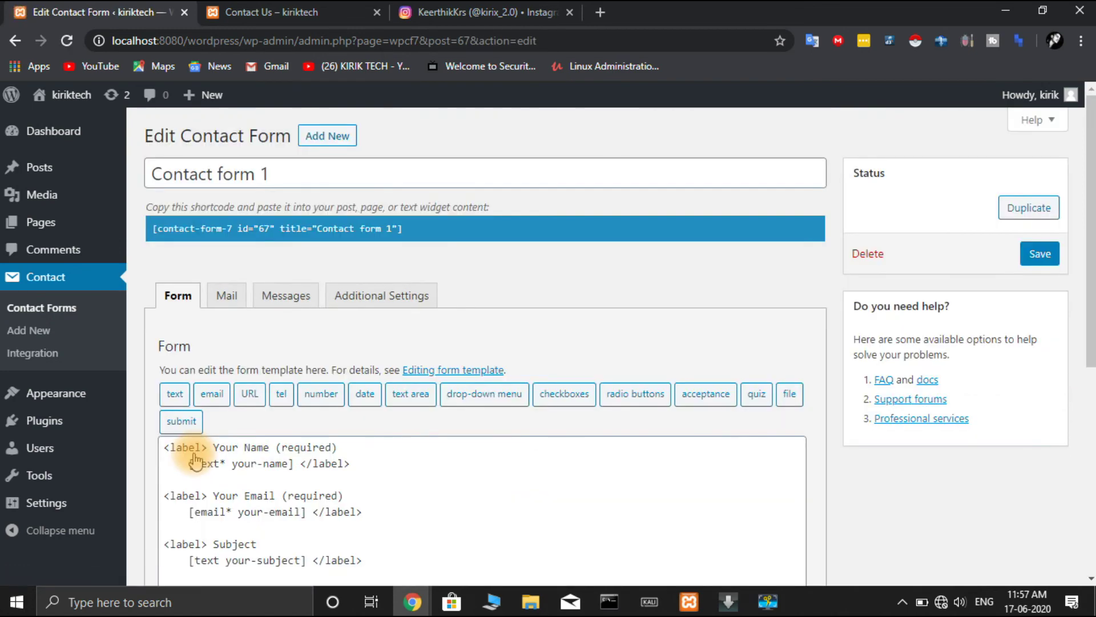
{"action": "left_click", "coordinate": [228, 295]}
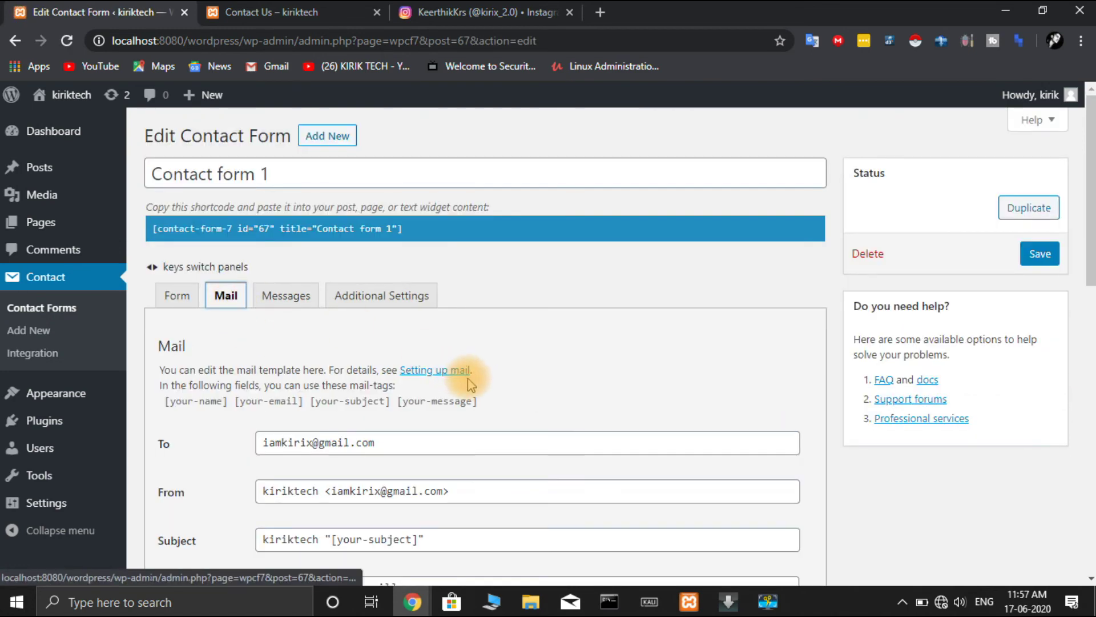
{"action": "scroll", "coordinate": [470, 384], "scroll_direction": "down", "scroll_amount": 2}
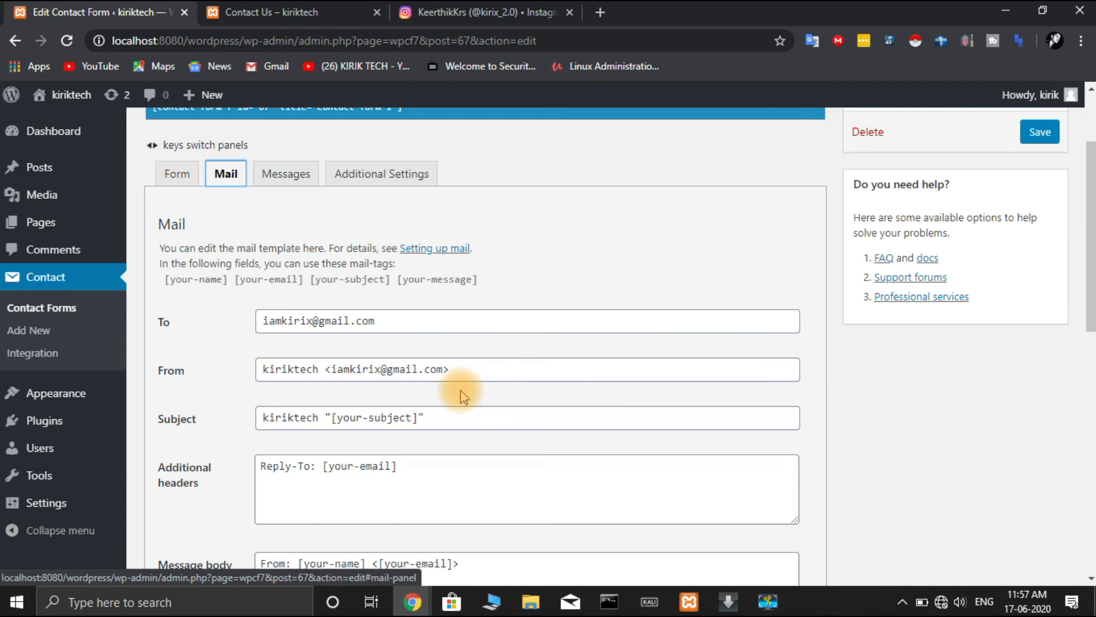
{"action": "scroll", "coordinate": [463, 395], "scroll_direction": "down", "scroll_amount": 2}
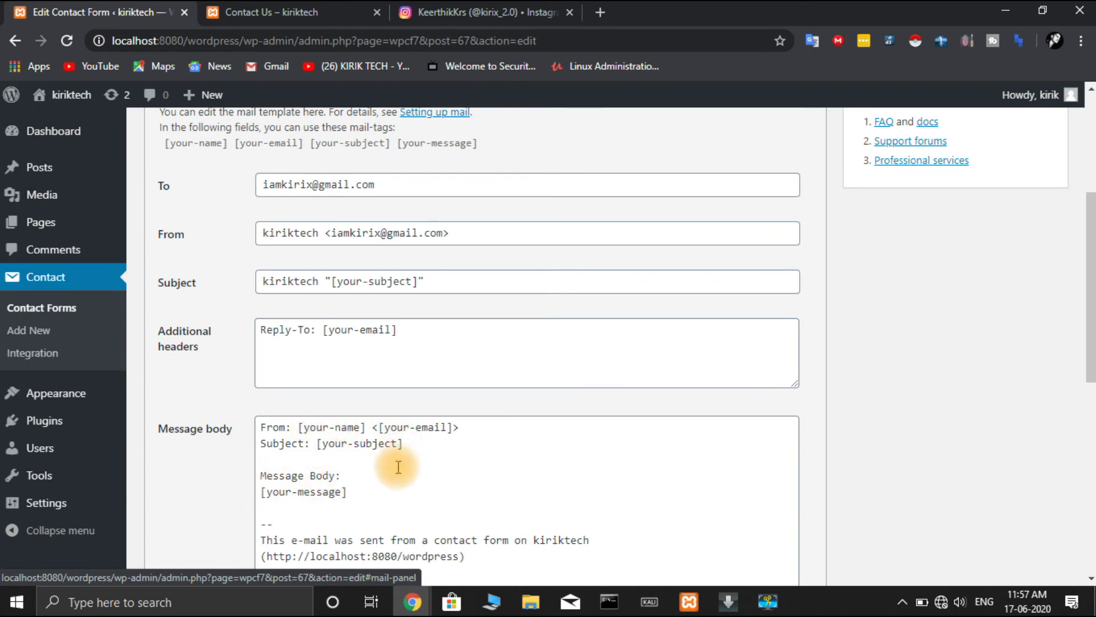
{"action": "scroll", "coordinate": [393, 472], "scroll_direction": "down", "scroll_amount": 1}
{"action": "scroll", "coordinate": [394, 472], "scroll_direction": "down", "scroll_amount": 4}
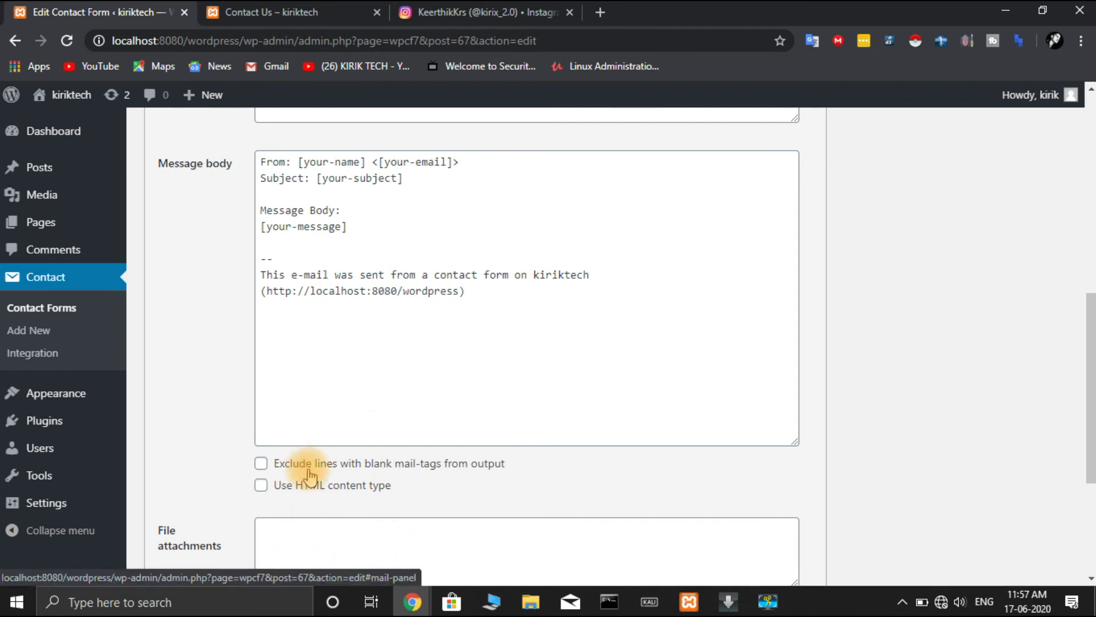
{"action": "left_click", "coordinate": [261, 463]}
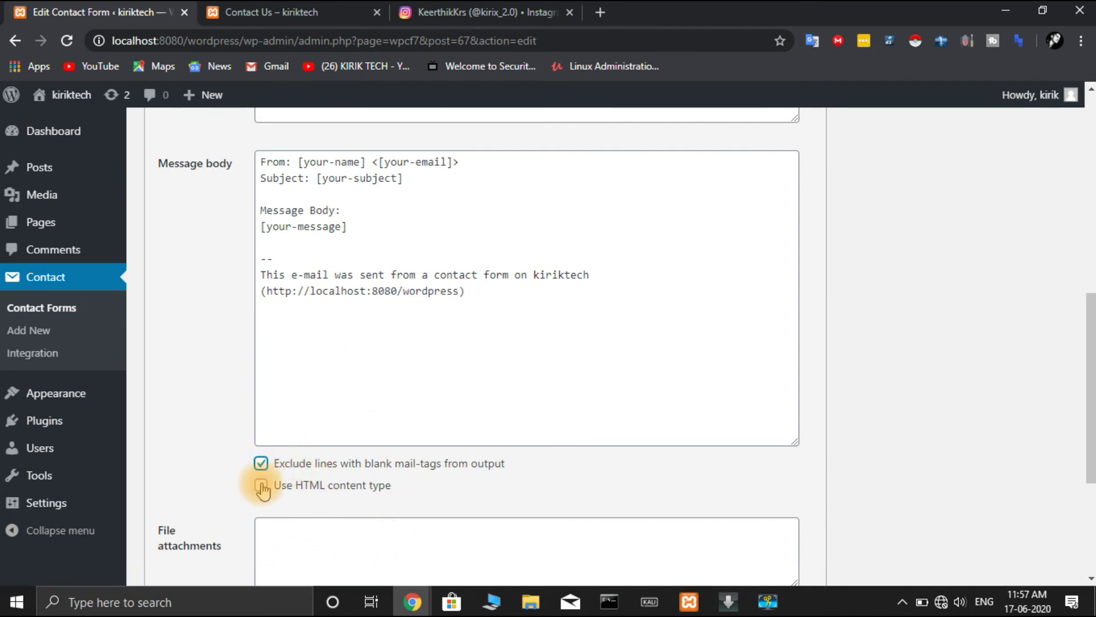
{"action": "left_click", "coordinate": [262, 486]}
{"action": "scroll", "coordinate": [392, 500], "scroll_direction": "down", "scroll_amount": 4}
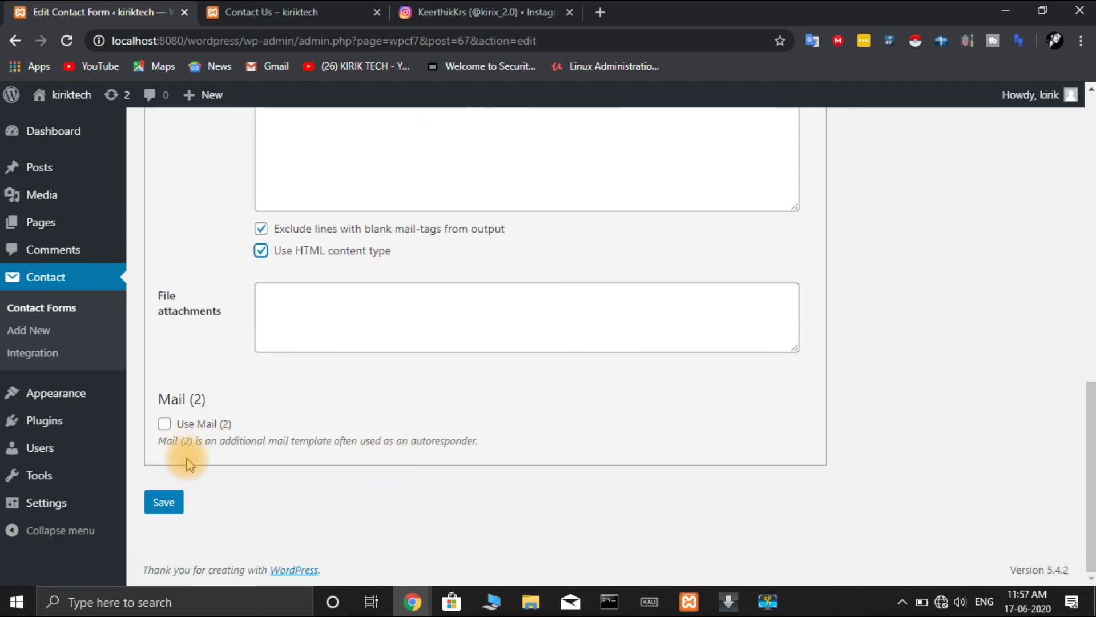
{"action": "left_click", "coordinate": [164, 502]}
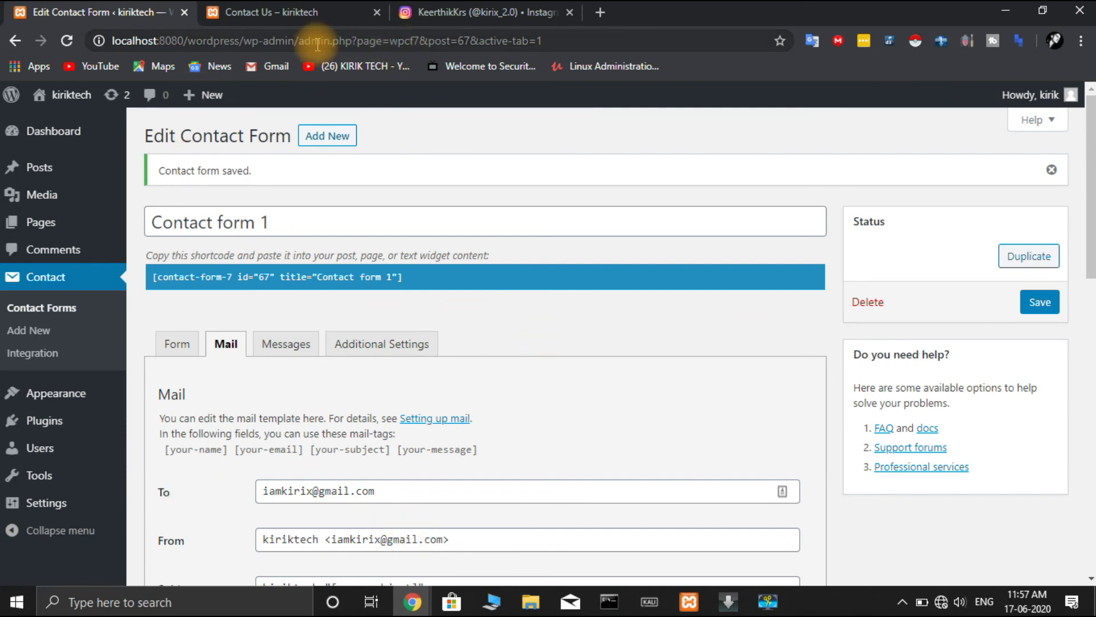
{"action": "left_click", "coordinate": [317, 12]}
- Move the live Contact Us page into its own browser window and scroll its form
{"action": "left_click_drag", "start_coordinate": [317, 13], "coordinate": [274, 274]}
{"action": "scroll", "coordinate": [318, 360], "scroll_direction": "down", "scroll_amount": 10}
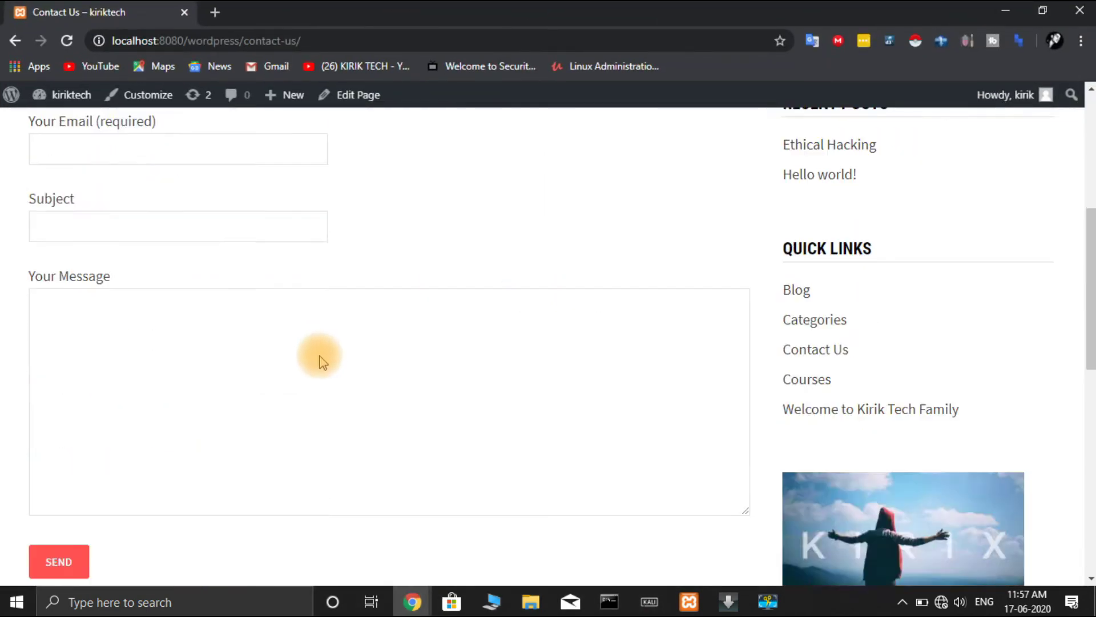
{"action": "scroll", "coordinate": [320, 355], "scroll_direction": "up", "scroll_amount": 6}
{"action": "scroll", "coordinate": [322, 359], "scroll_direction": "up", "scroll_amount": 5}
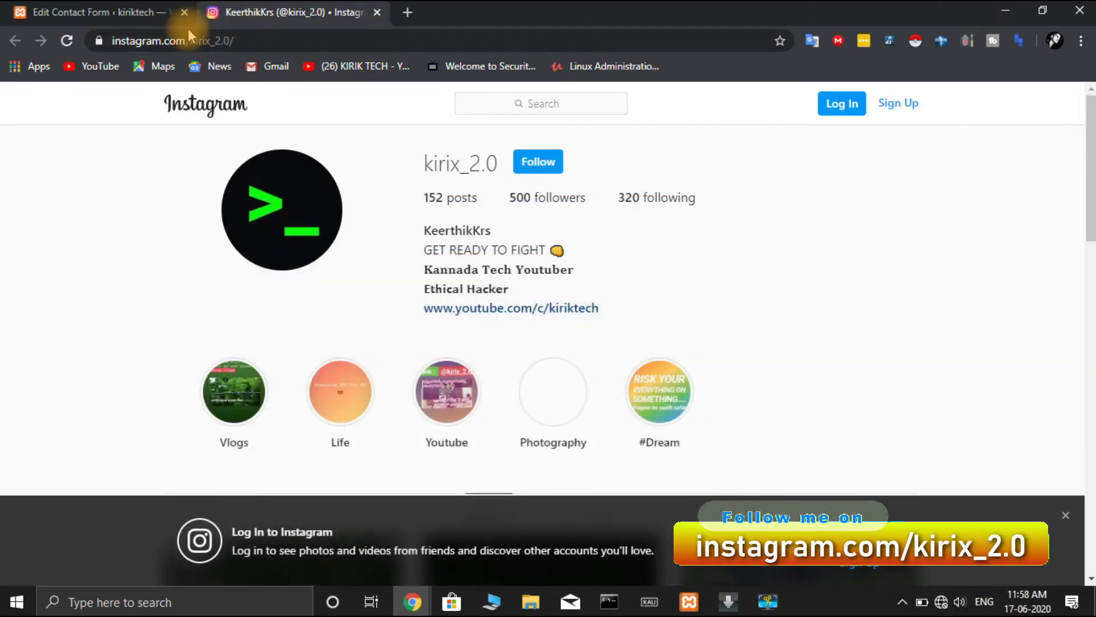
{"action": "left_click", "coordinate": [151, 21]}
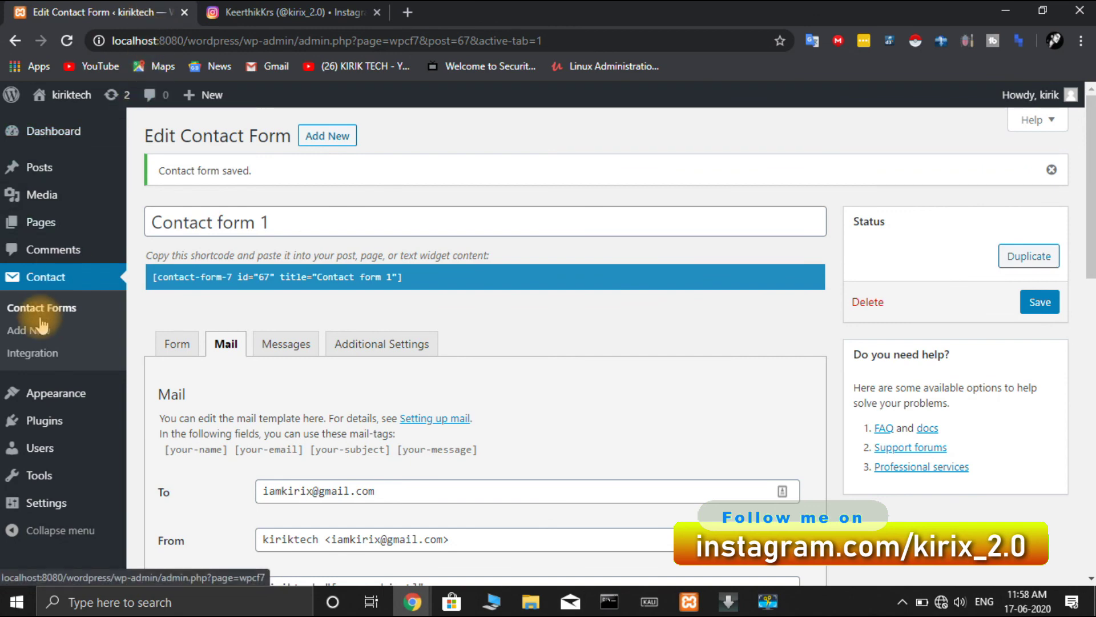
- Show the Installed Plugins list with Contact Form 7 and Simple Social Icons
{"action": "left_click", "coordinate": [46, 421]}
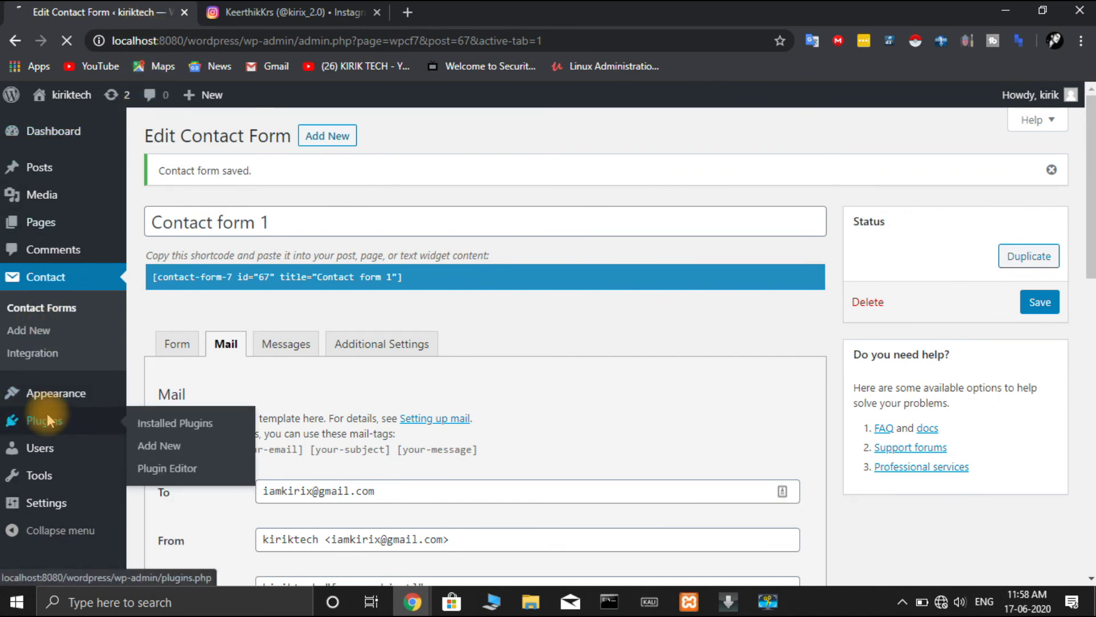